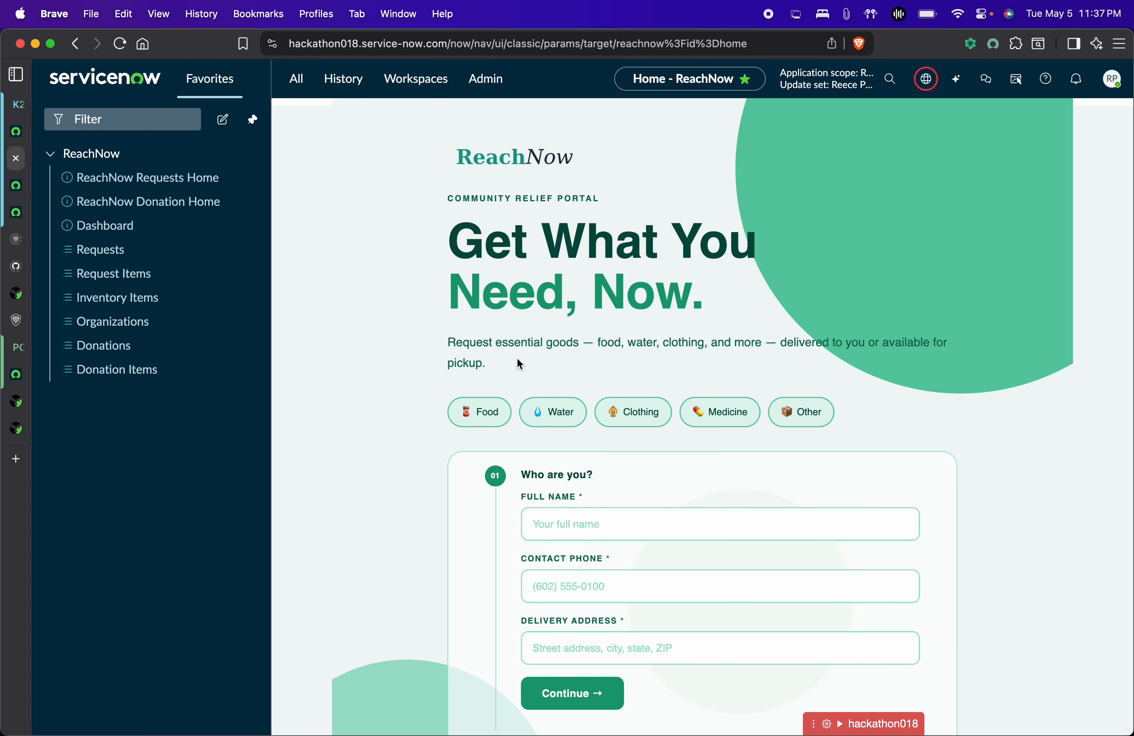
Scroll down the ReachNow request portal to its empty request form.
{"action": "scroll", "coordinate": [668, 582], "scroll_direction": "down", "scroll_amount": 3}
Enter the requester's full name, contact phone and delivery address, then continue.
{"action": "left_click", "coordinate": [610, 480]}
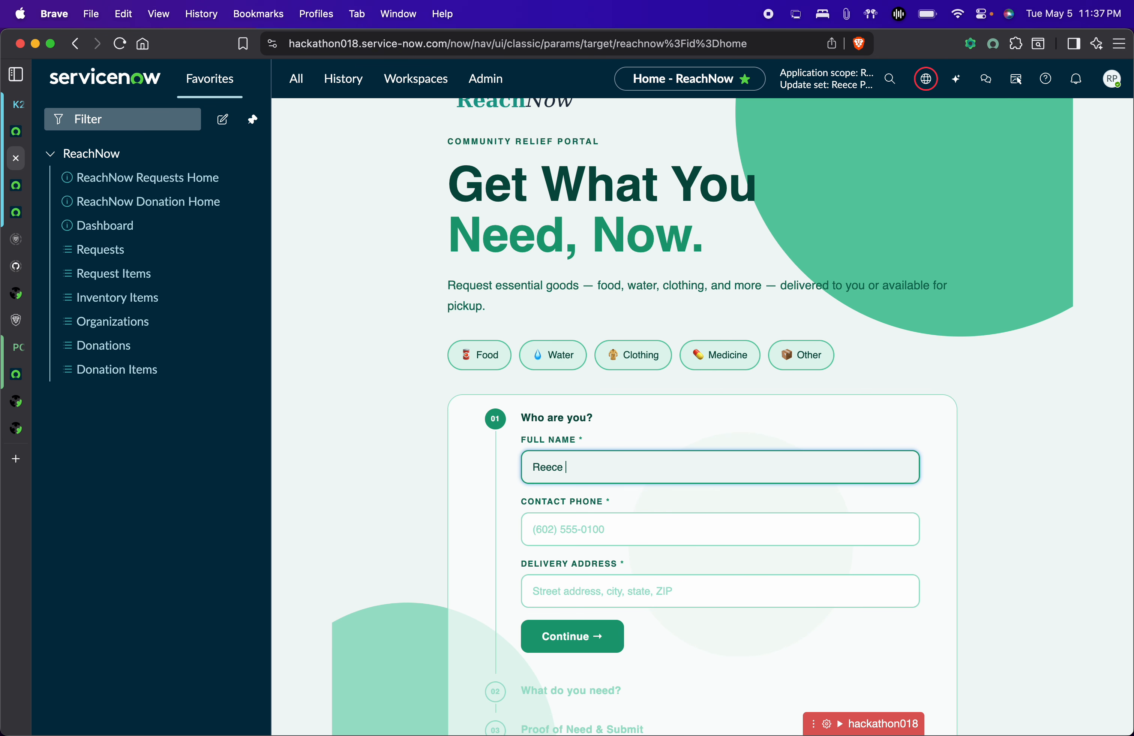
{"action": "key", "text": "Tab"}
{"action": "left_click", "coordinate": [680, 596]}
{"action": "type", "text": "1235413 new york"}
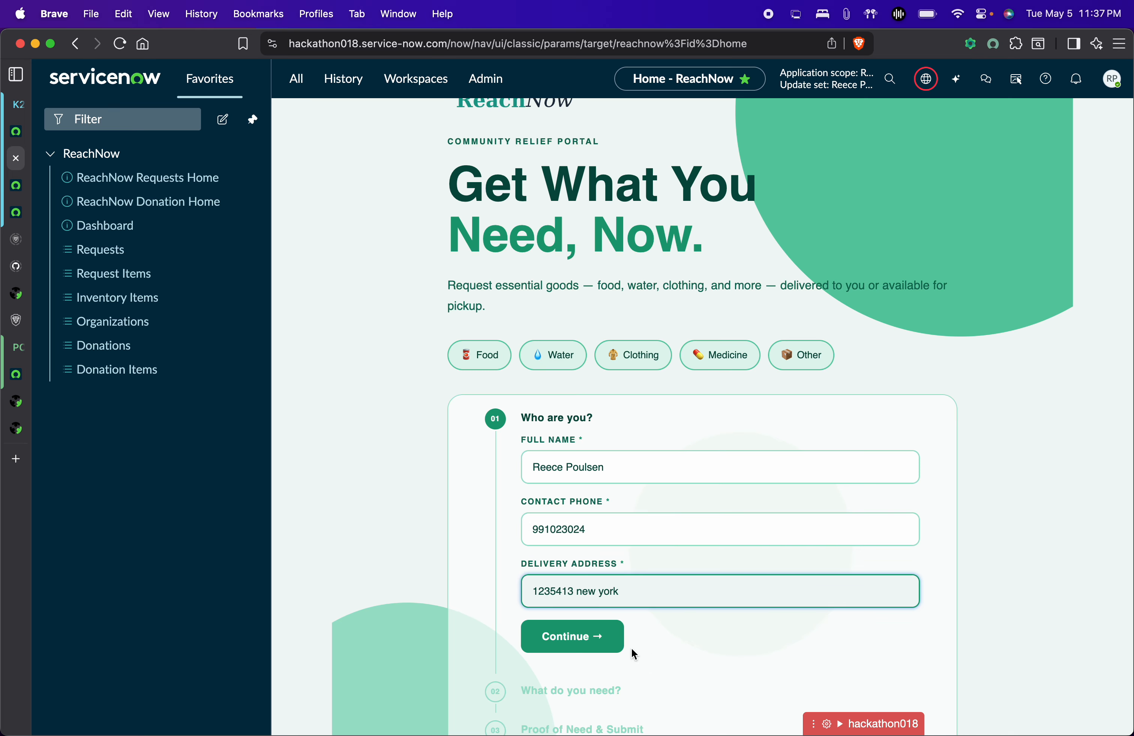
{"action": "left_click", "coordinate": [616, 641]}
Request 5 bags of rice, a first aid kit and 2 blankets with the note 'Thanks'.
{"action": "left_click", "coordinate": [657, 448]}
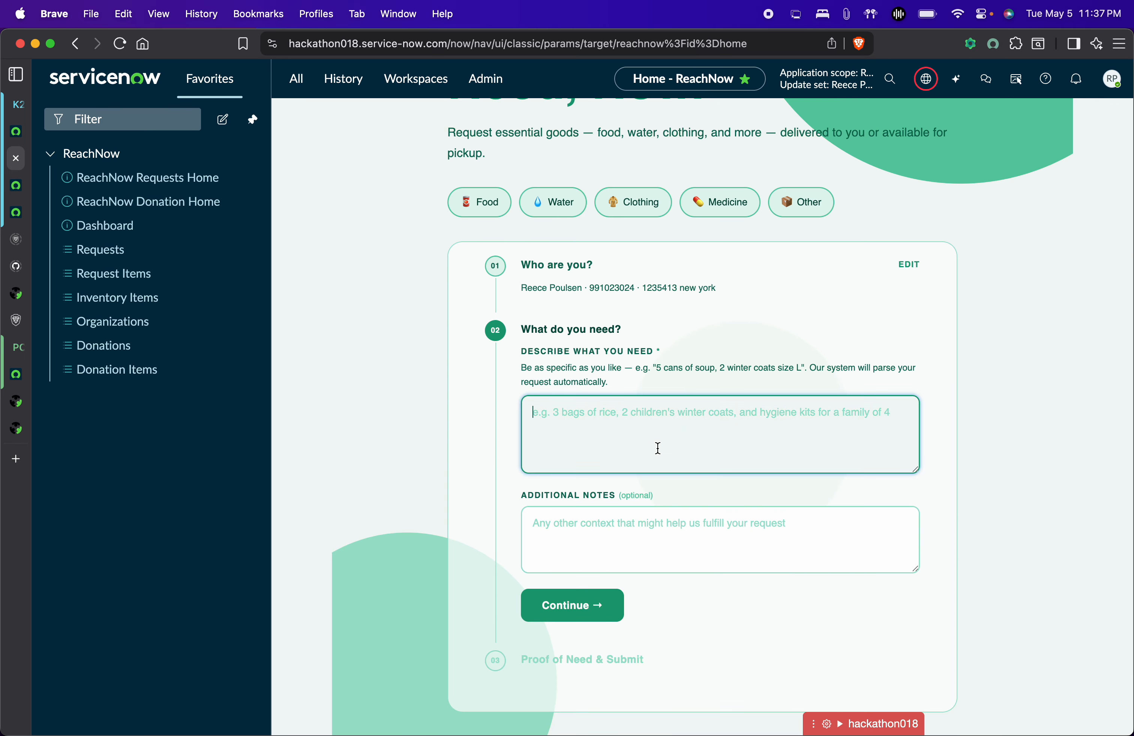
{"action": "type", "text": "Can I please have 5 bags of rice, a first aid kit a"}
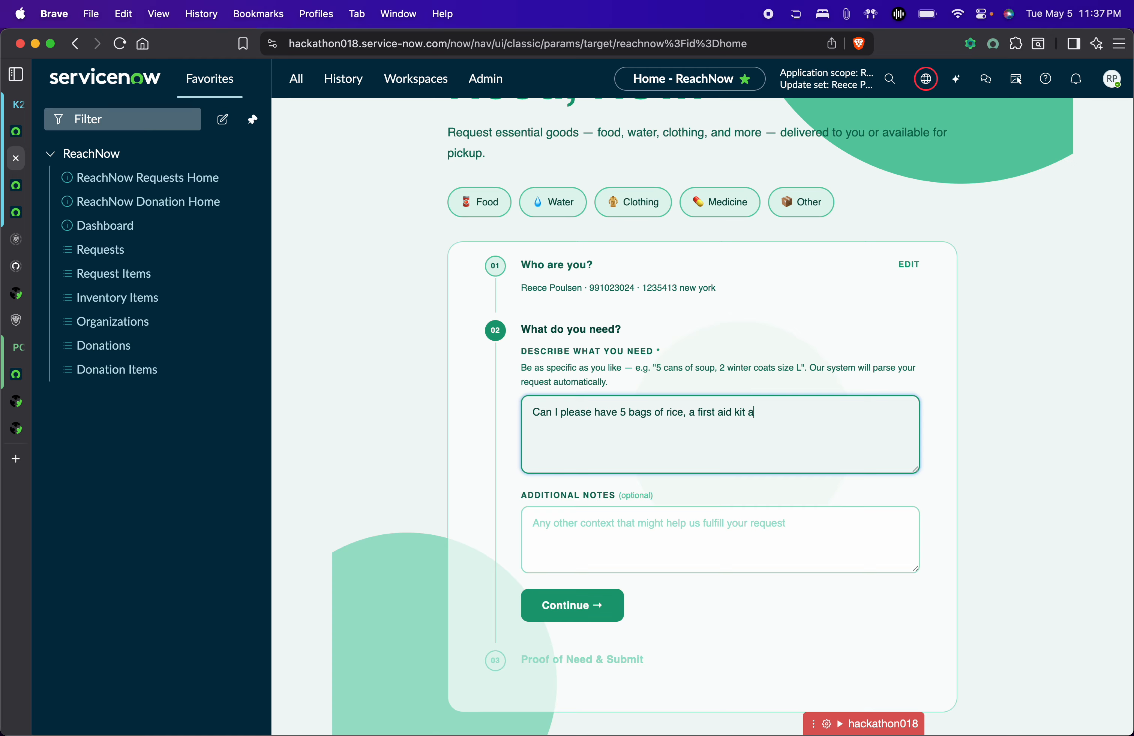
{"action": "type", "text": "nd 2 blankets"}
{"action": "left_click", "coordinate": [709, 548]}
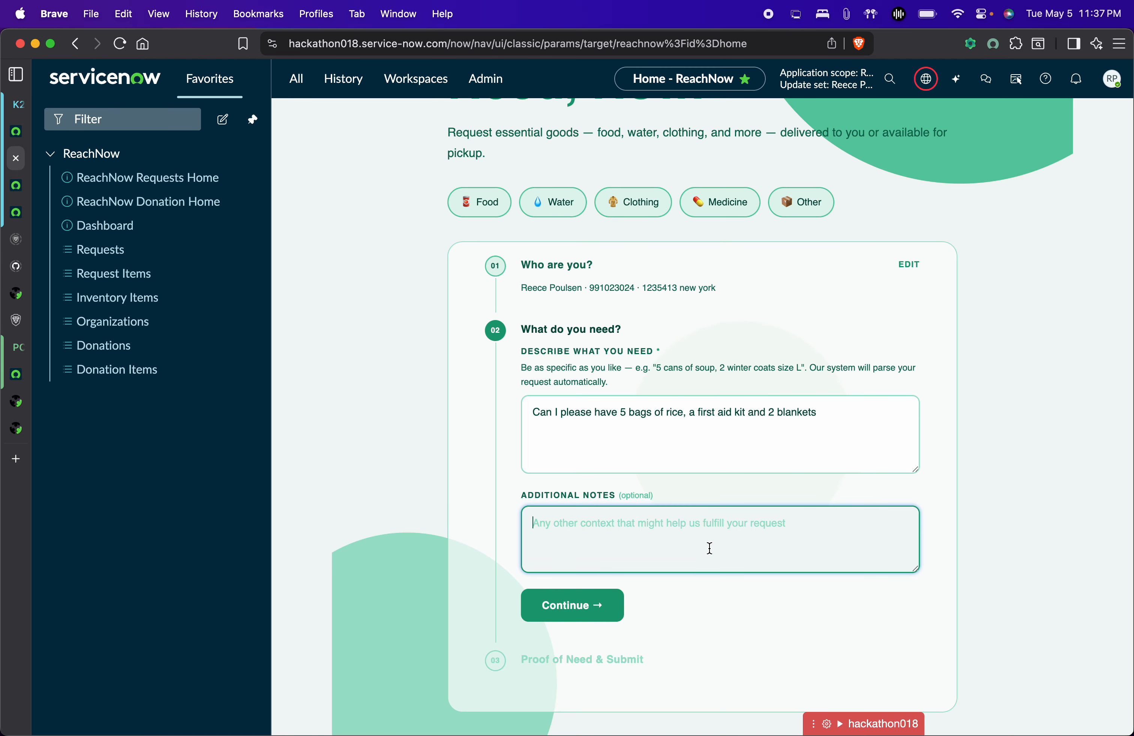
{"action": "type", "text": "Thanks"}
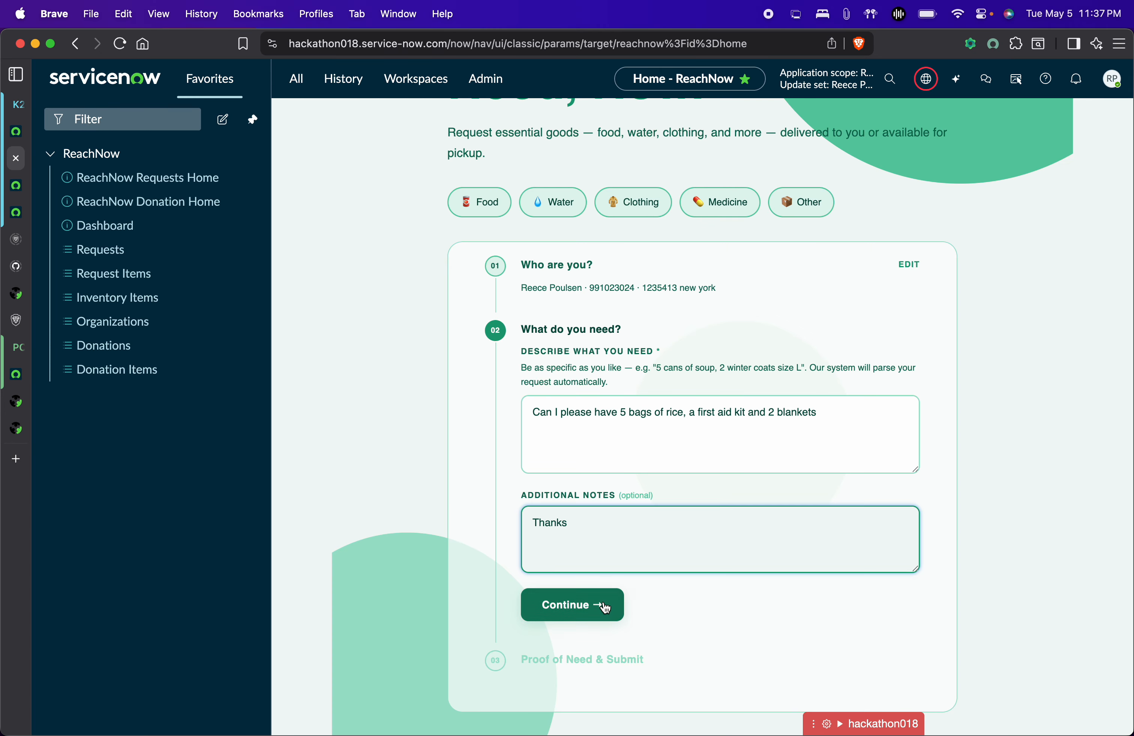
{"action": "left_click", "coordinate": [606, 609]}
Attach Brightfin Linkedin Banner Purple.png as proof and submit, getting reference TASK0020763.
{"action": "scroll", "coordinate": [638, 639], "scroll_direction": "down", "scroll_amount": 3}
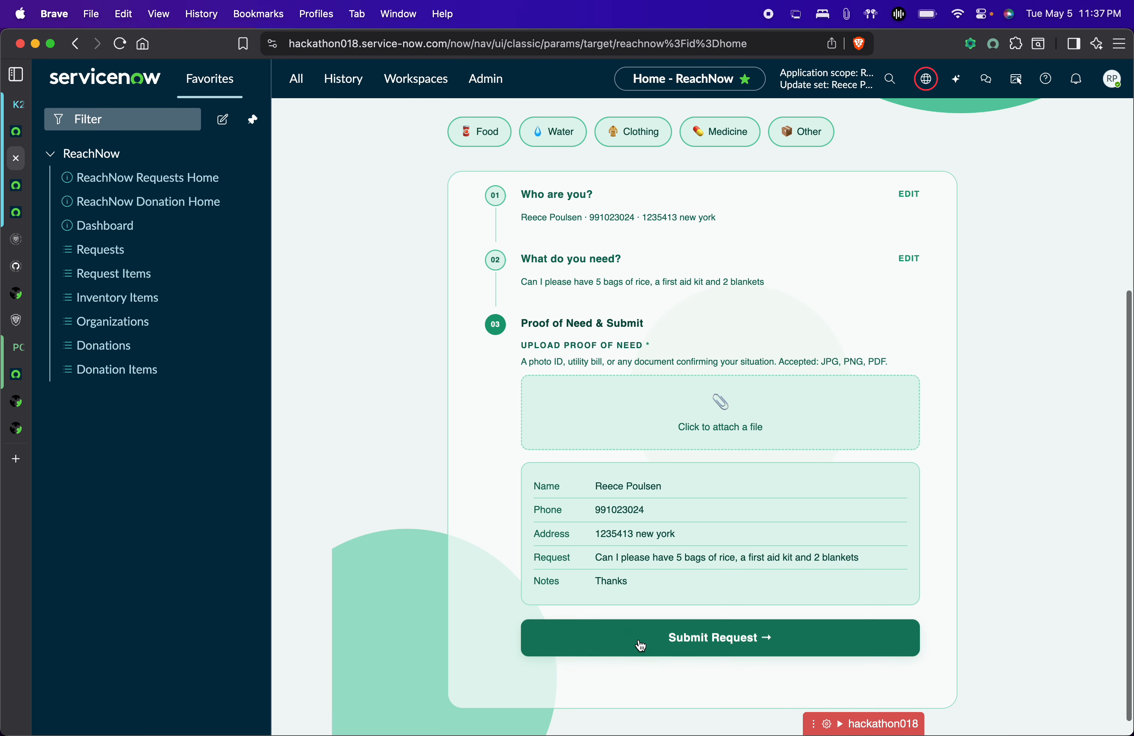
{"action": "left_click", "coordinate": [725, 412]}
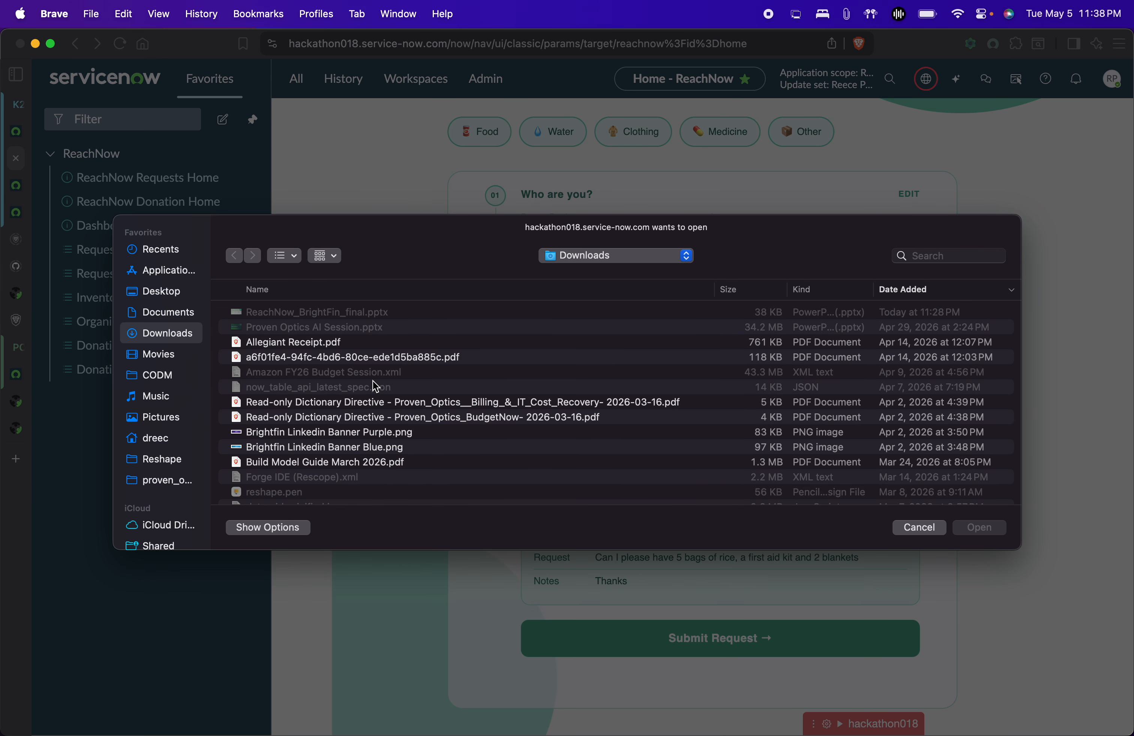
{"action": "left_click", "coordinate": [355, 433]}
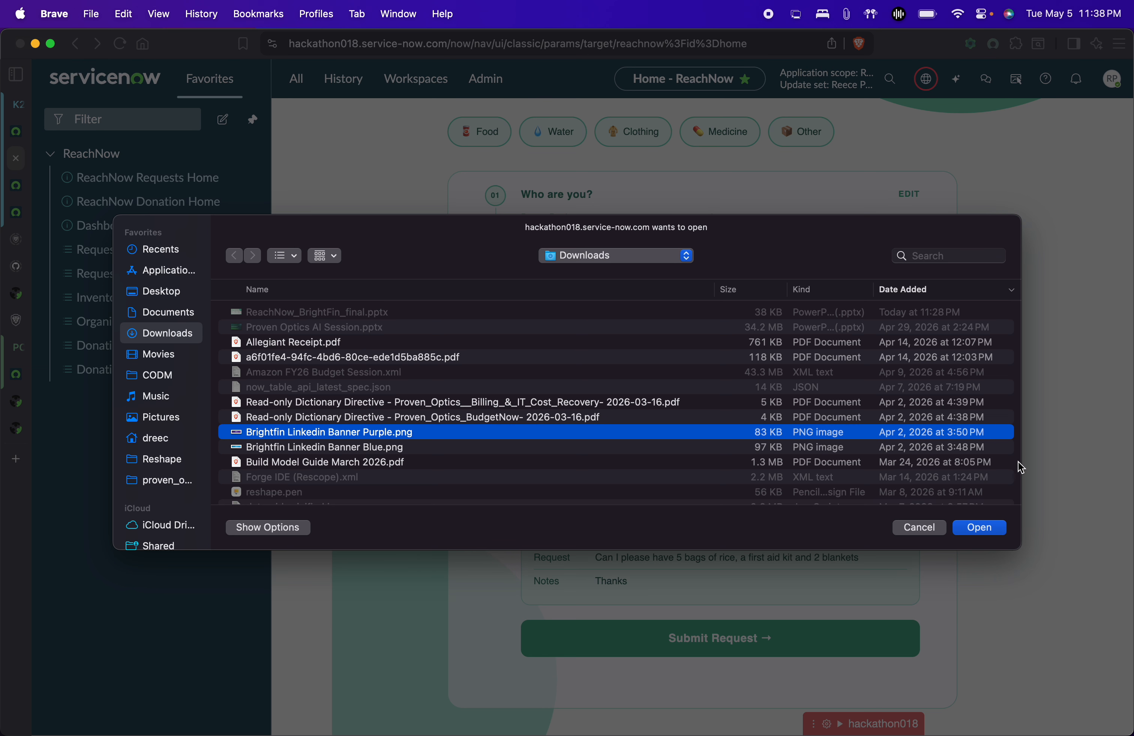
{"action": "left_click", "coordinate": [989, 528]}
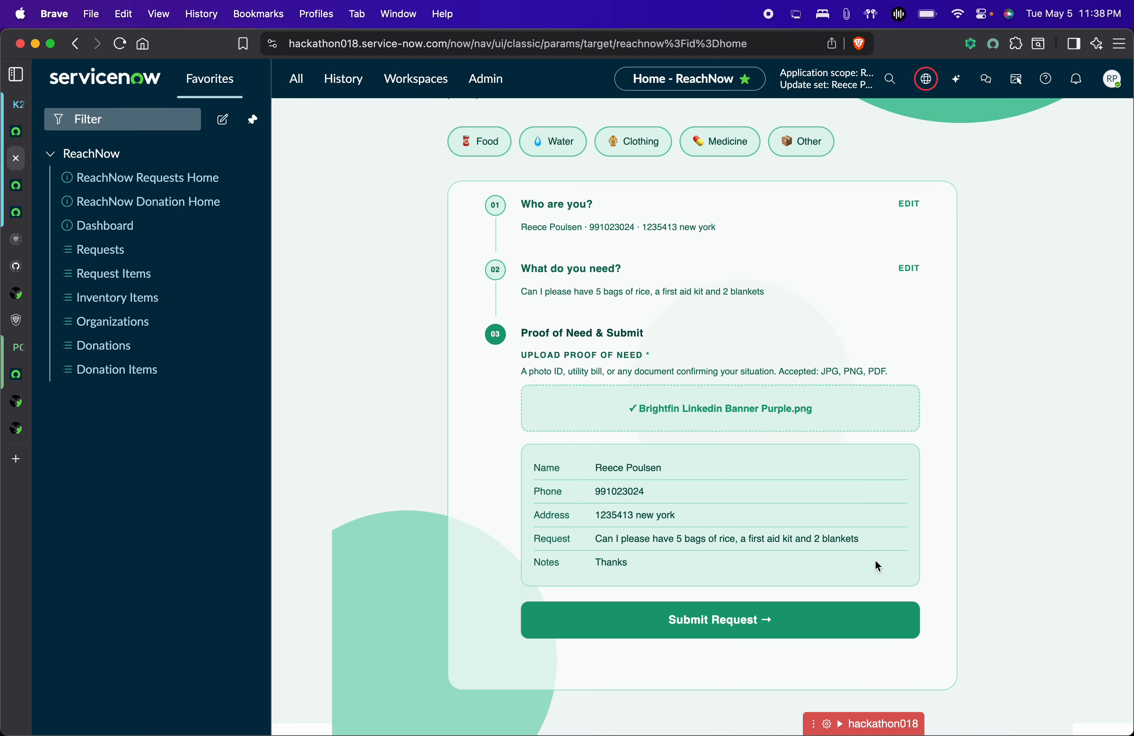
{"action": "left_click", "coordinate": [760, 622]}
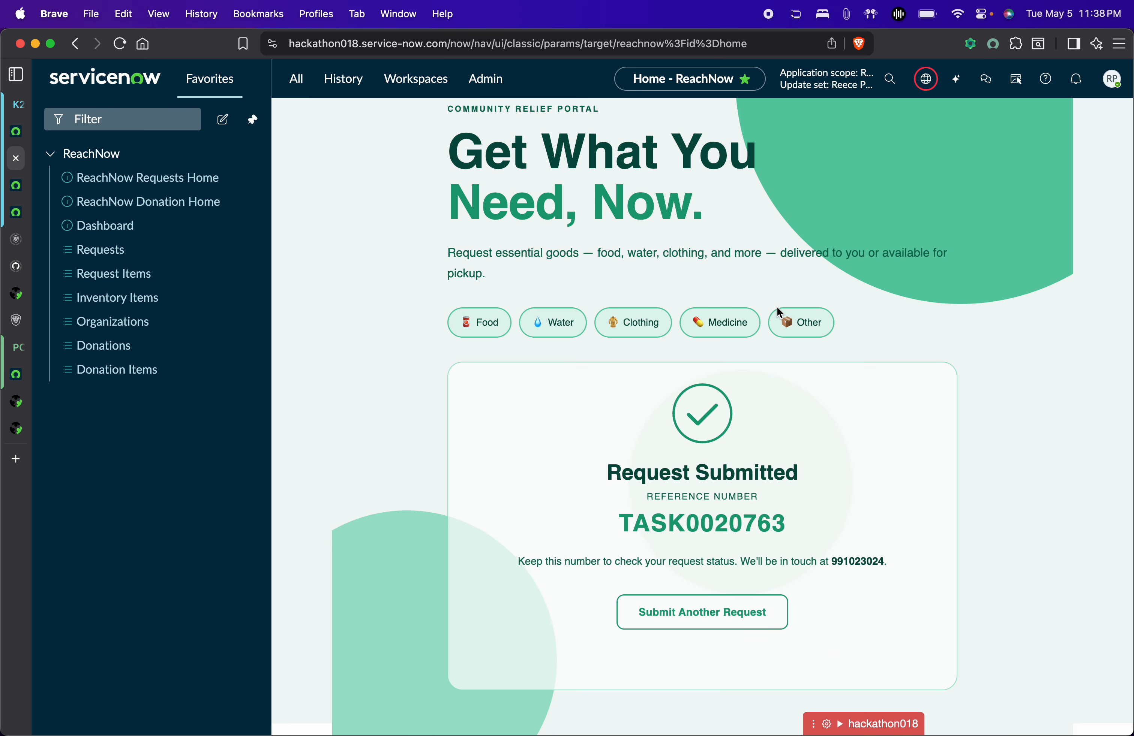
{"action": "scroll", "coordinate": [778, 308], "scroll_direction": "up", "scroll_amount": 2}
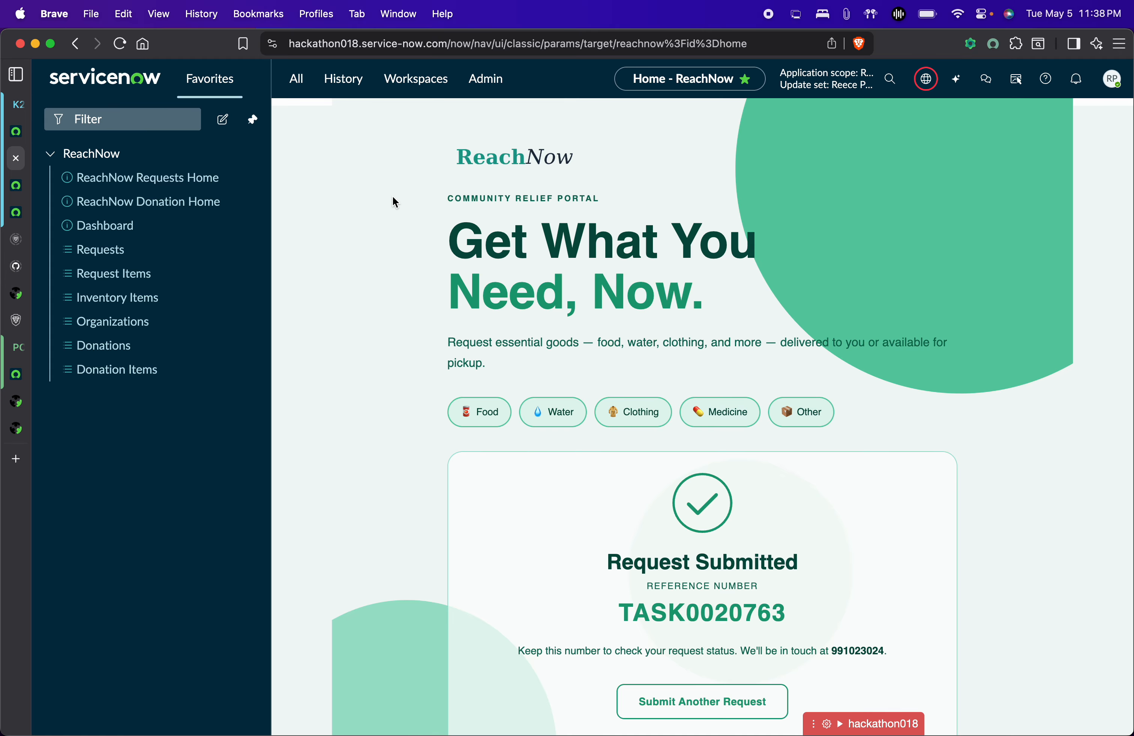
Open request TASK0020763 from the Dashboard's New Requests list.
{"action": "left_click", "coordinate": [152, 229]}
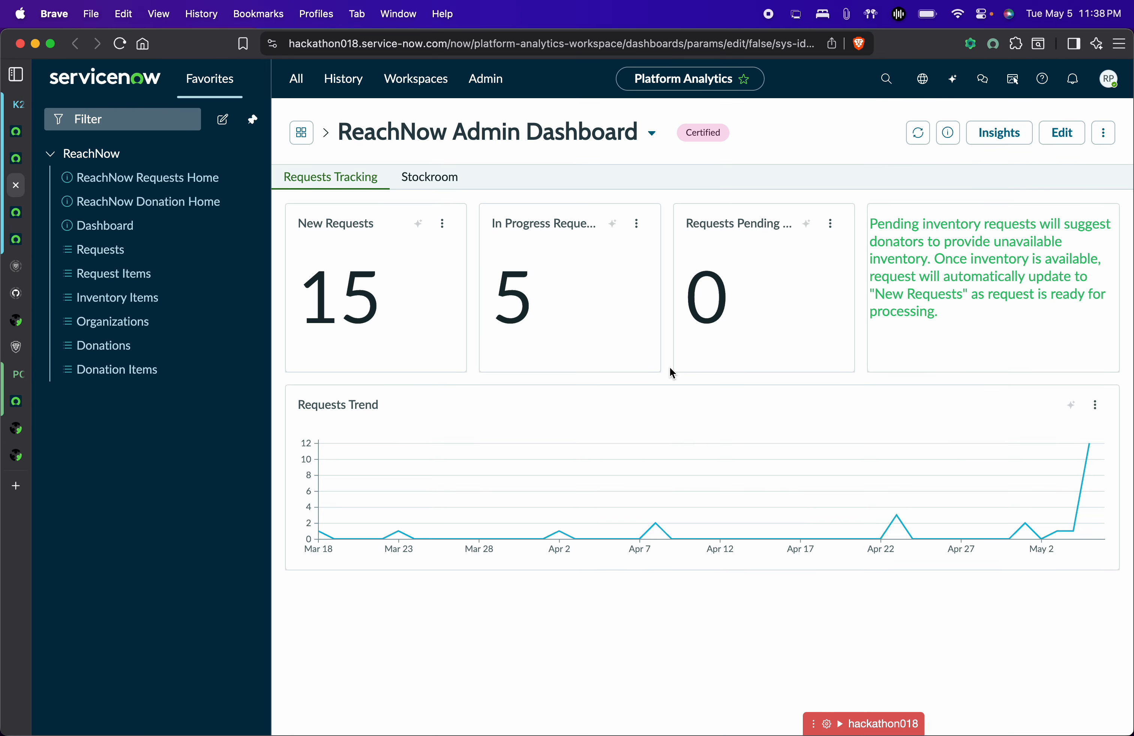
{"action": "left_click", "coordinate": [385, 282]}
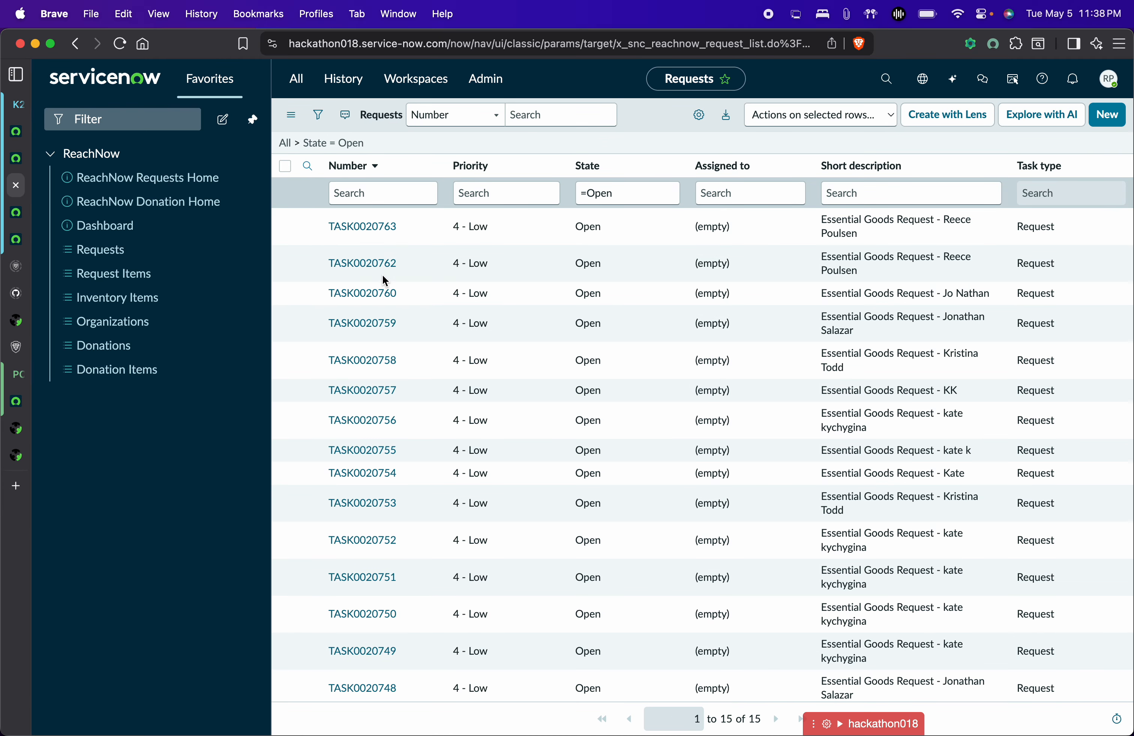
{"action": "left_click", "coordinate": [374, 227]}
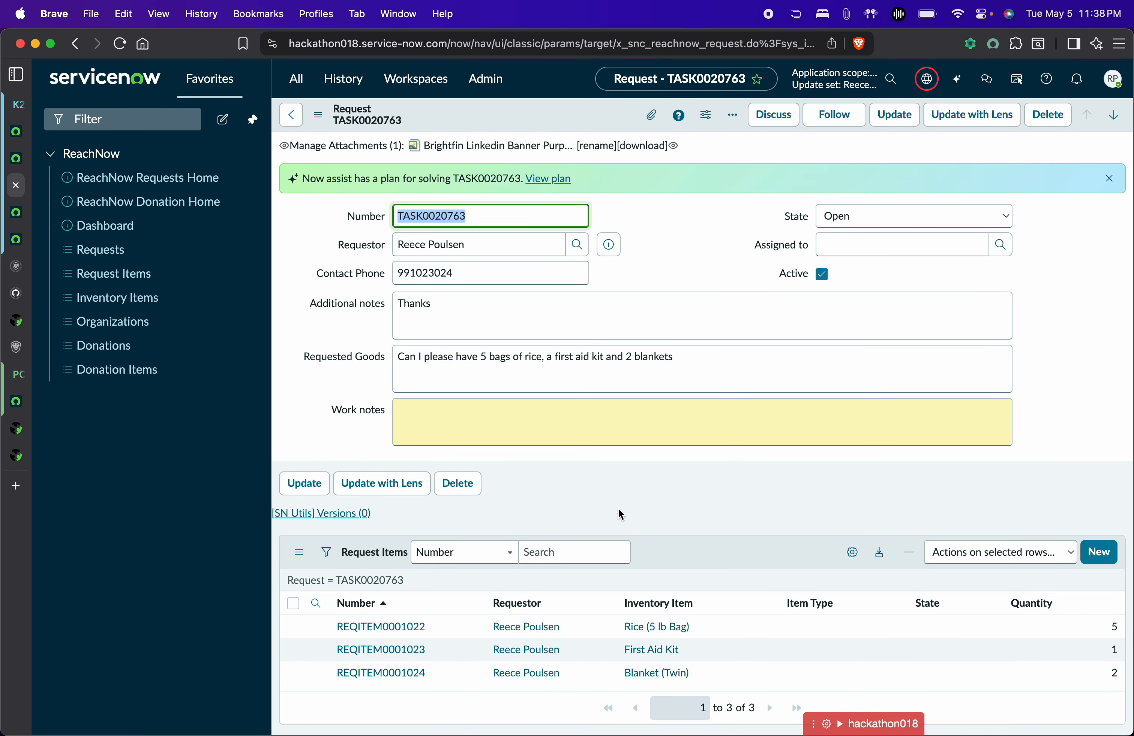
Look at the linked Rice (5 lb Bag) inventory record, then return to the request.
{"action": "scroll", "coordinate": [618, 509], "scroll_direction": "down", "scroll_amount": 1}
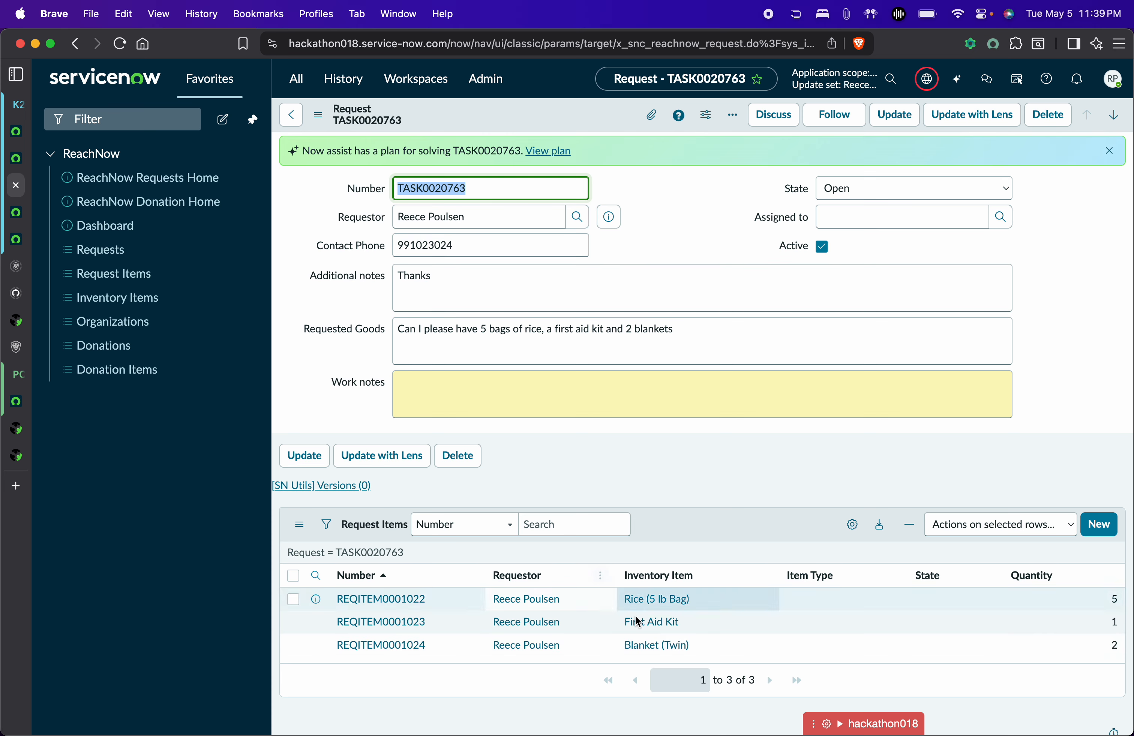
{"action": "left_click", "coordinate": [667, 606]}
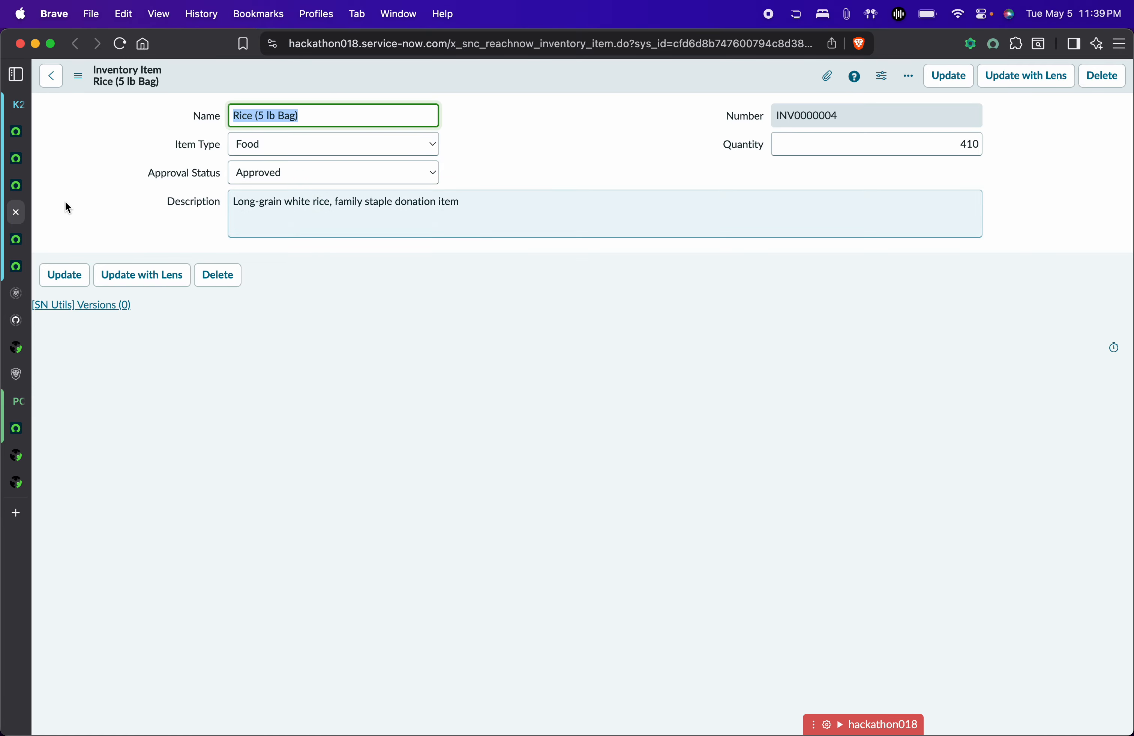
{"action": "left_click", "coordinate": [22, 188]}
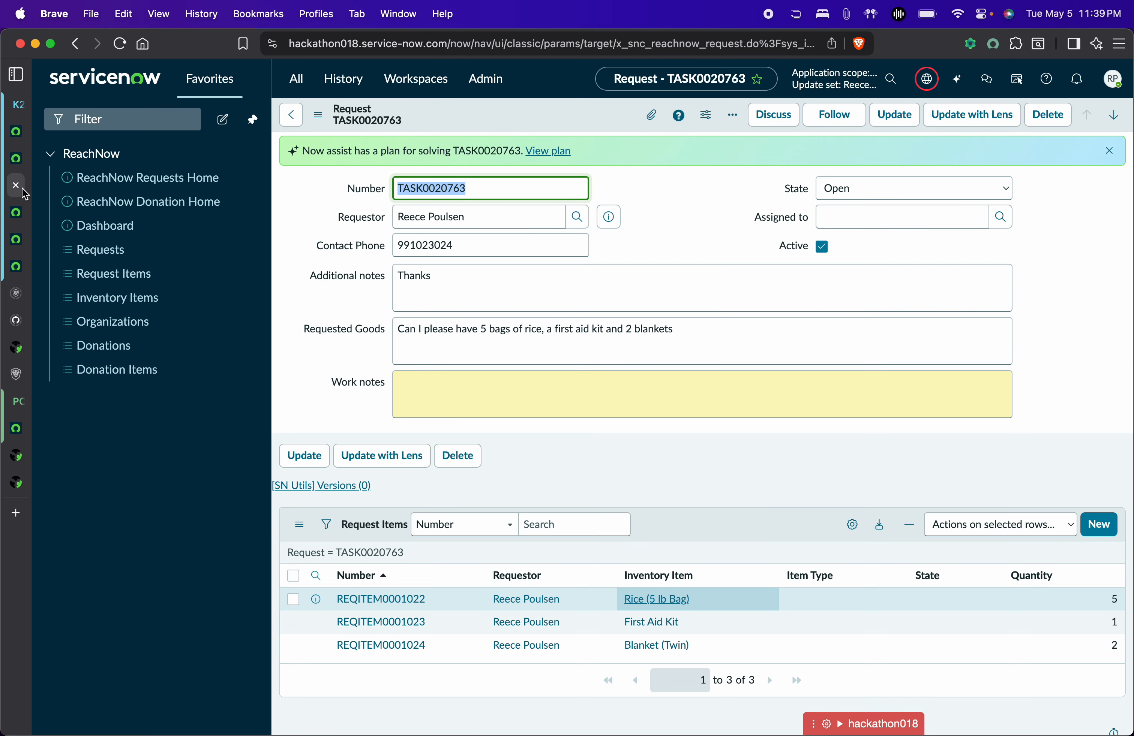
Move the request to Work in Progress, then to Shipped, saving each change.
{"action": "left_click", "coordinate": [942, 186]}
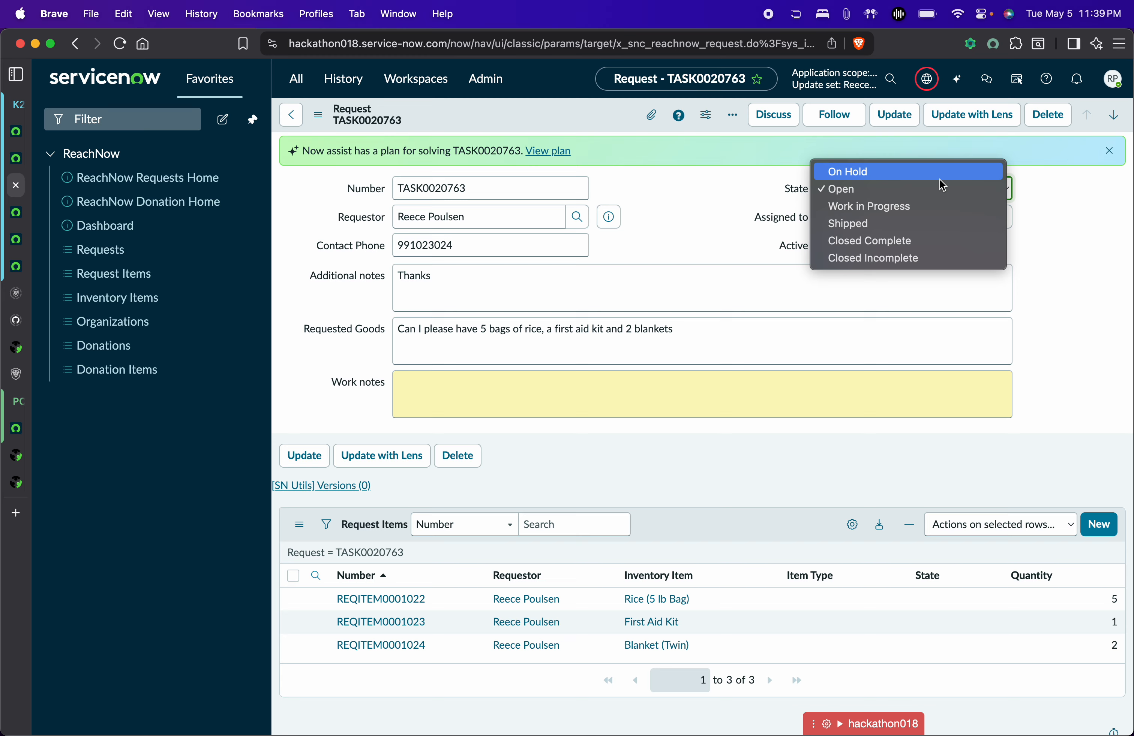
{"action": "left_click", "coordinate": [898, 210]}
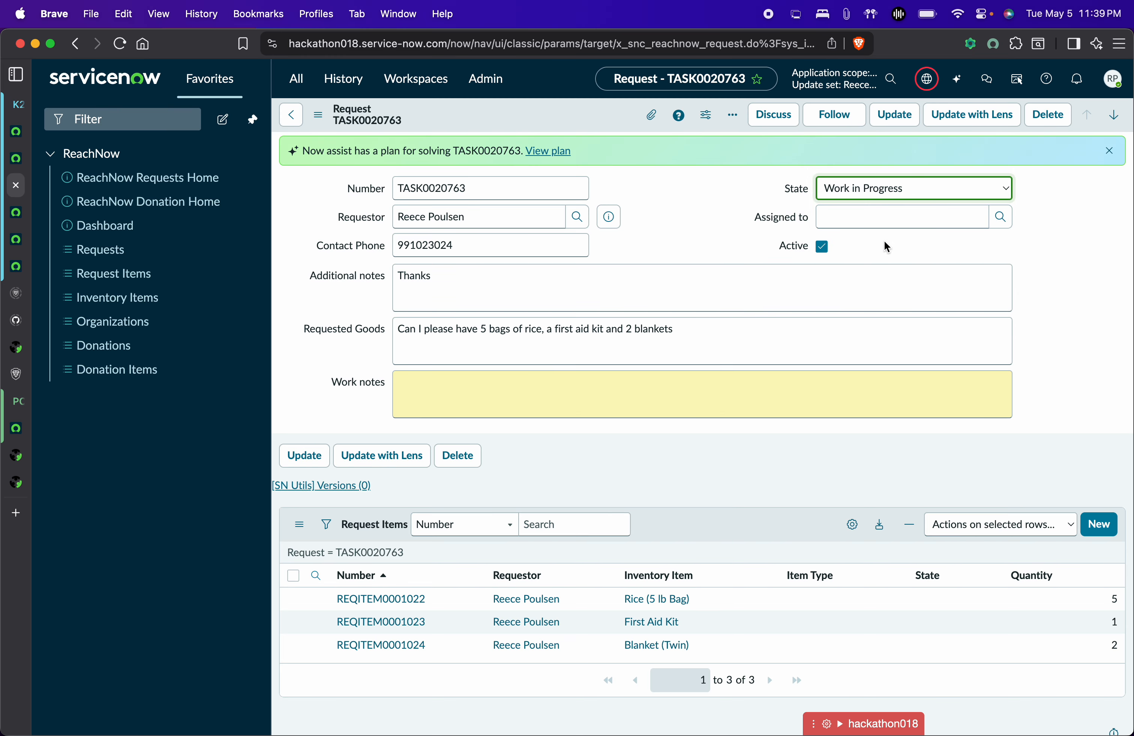
{"action": "key", "text": "super+s"}
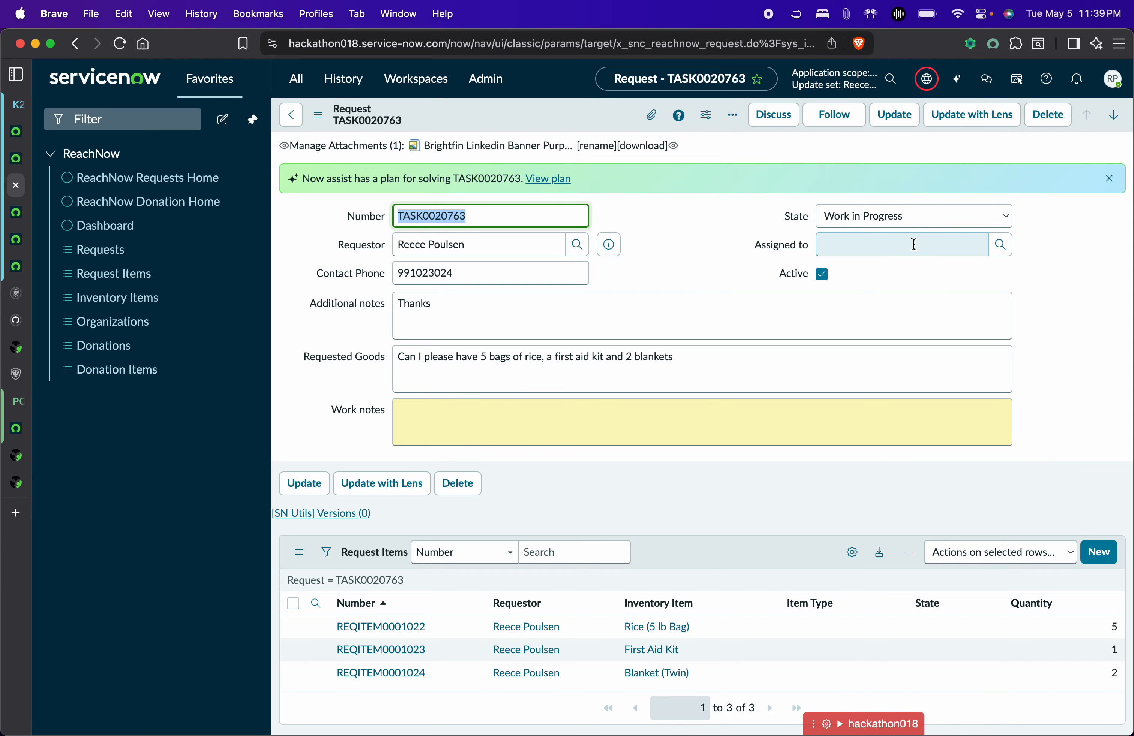
{"action": "left_click", "coordinate": [949, 217]}
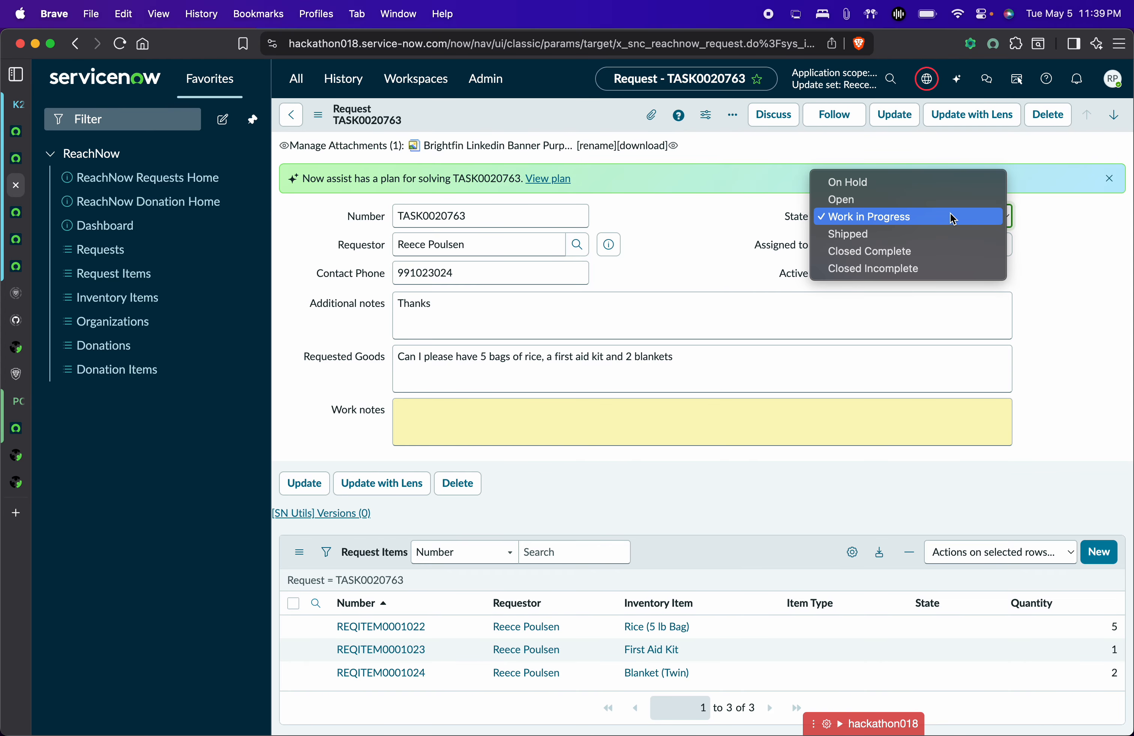
{"action": "left_click", "coordinate": [866, 234]}
{"action": "key", "text": "super+s"}
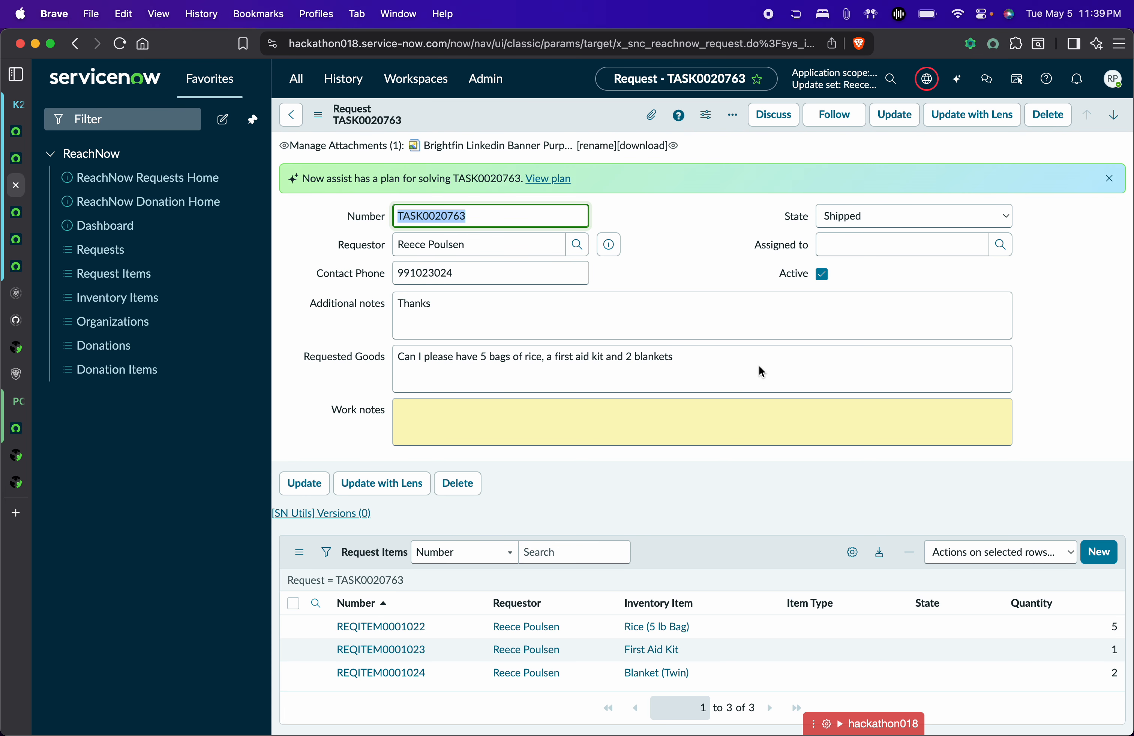
Confirm rice stock dropped from 410 to 405, then return to ReachNow home.
{"action": "key", "text": "ctrl+Tab"}
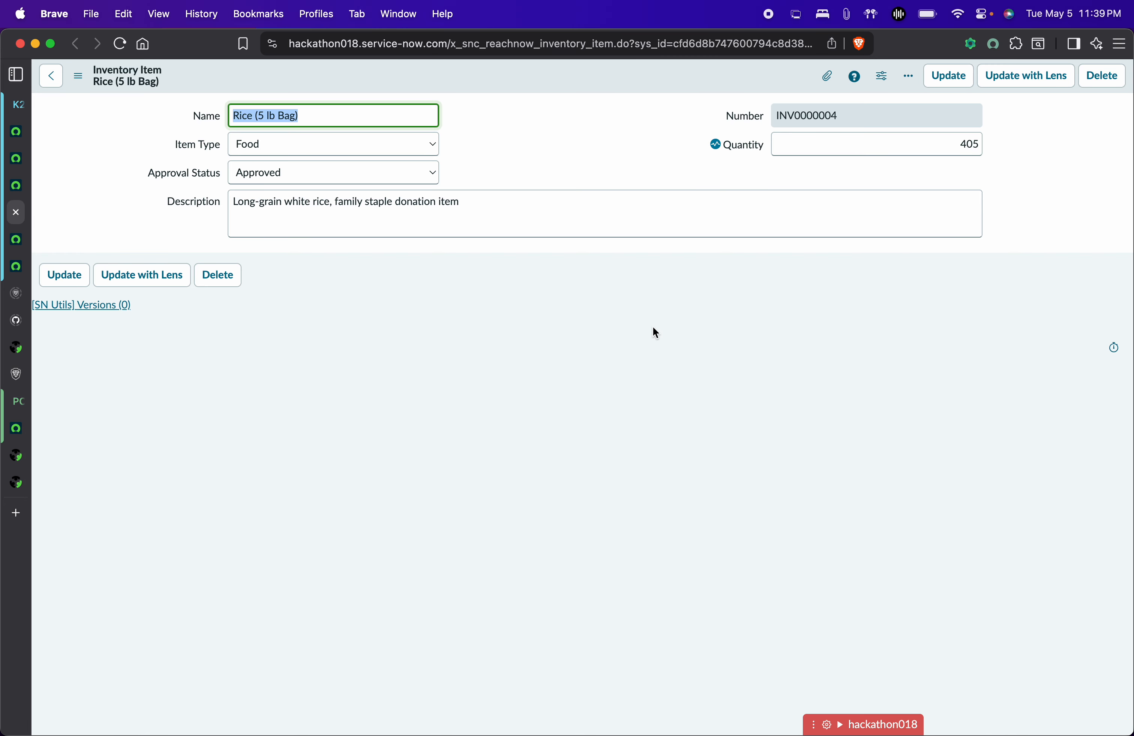
{"action": "key", "text": "super+w"}
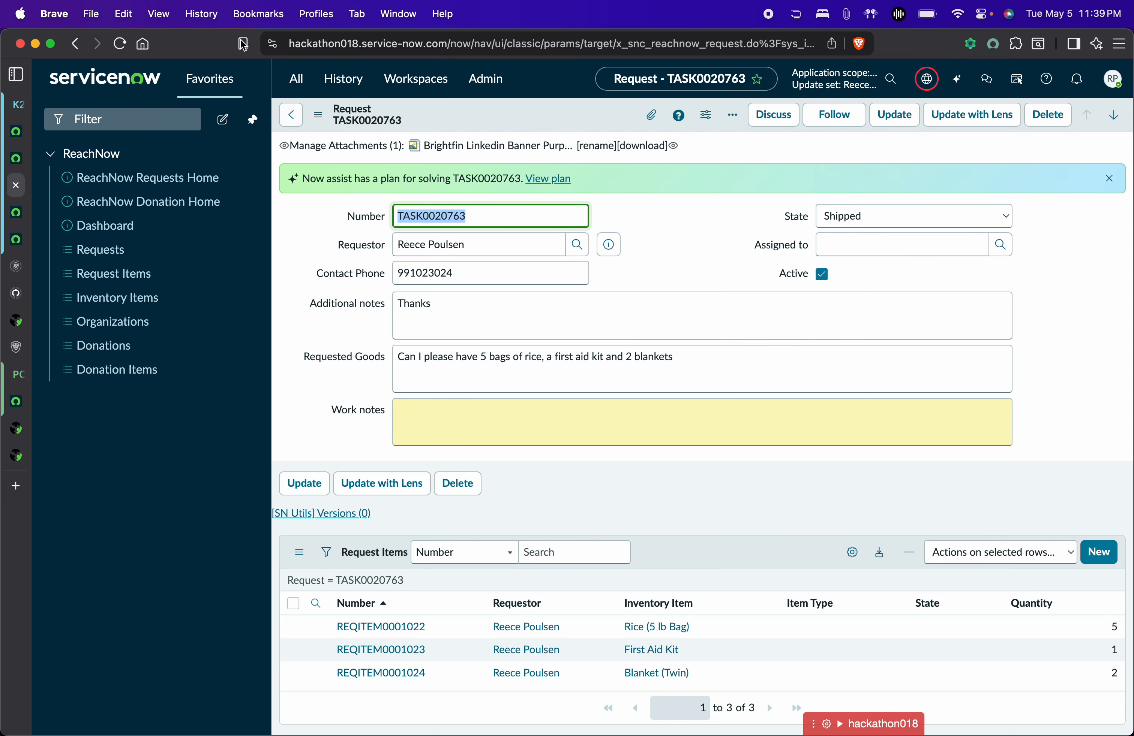
{"action": "left_click", "coordinate": [23, 163]}
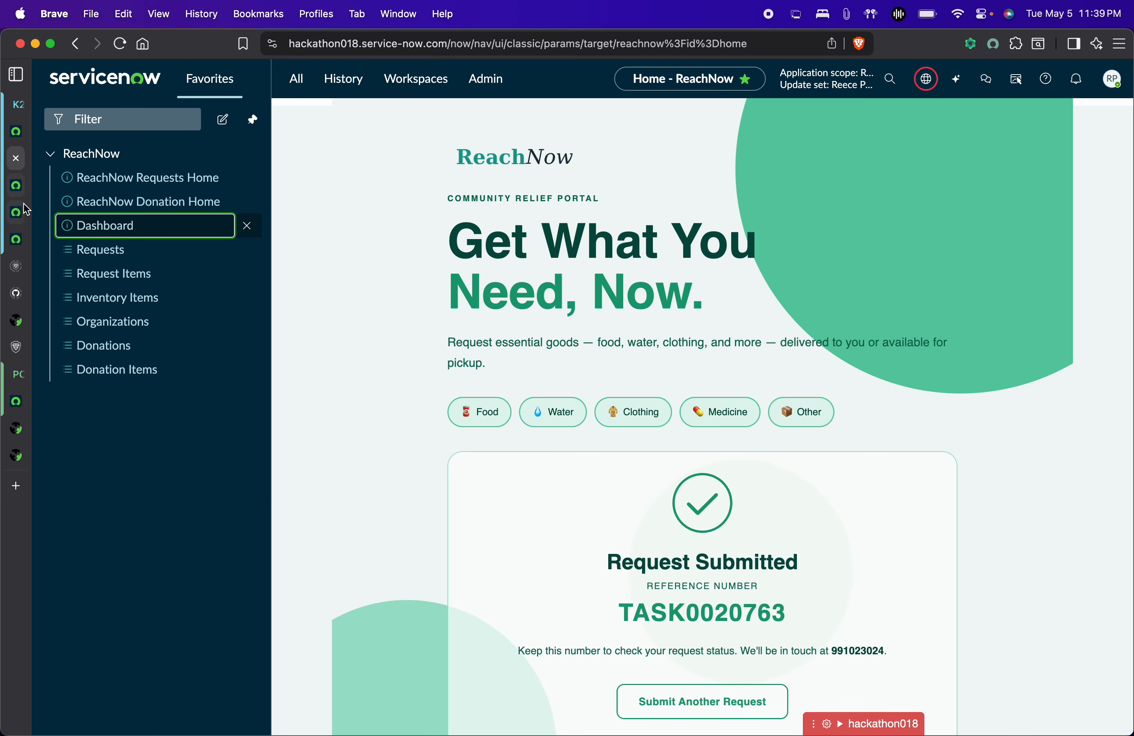
Open the Inventory Items list in a new tab from the request record.
{"action": "left_click", "coordinate": [22, 206]}
{"action": "left_click", "coordinate": [24, 187]}
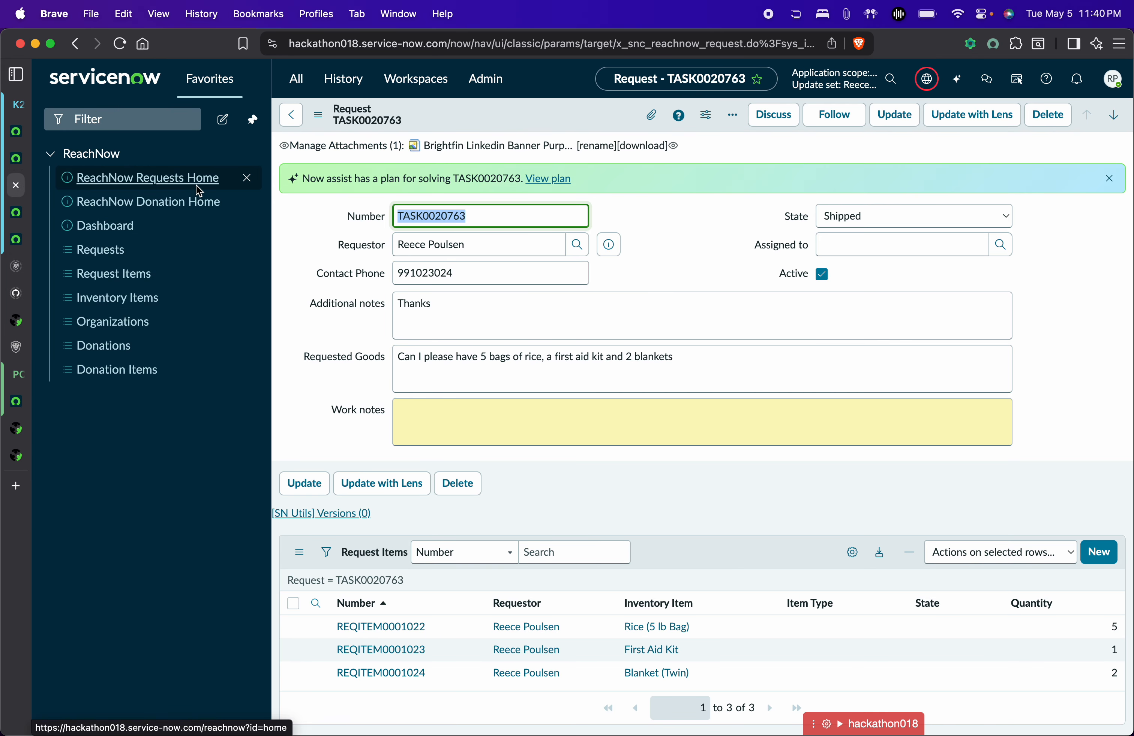
{"action": "left_click", "coordinate": [121, 301], "text": "super"}
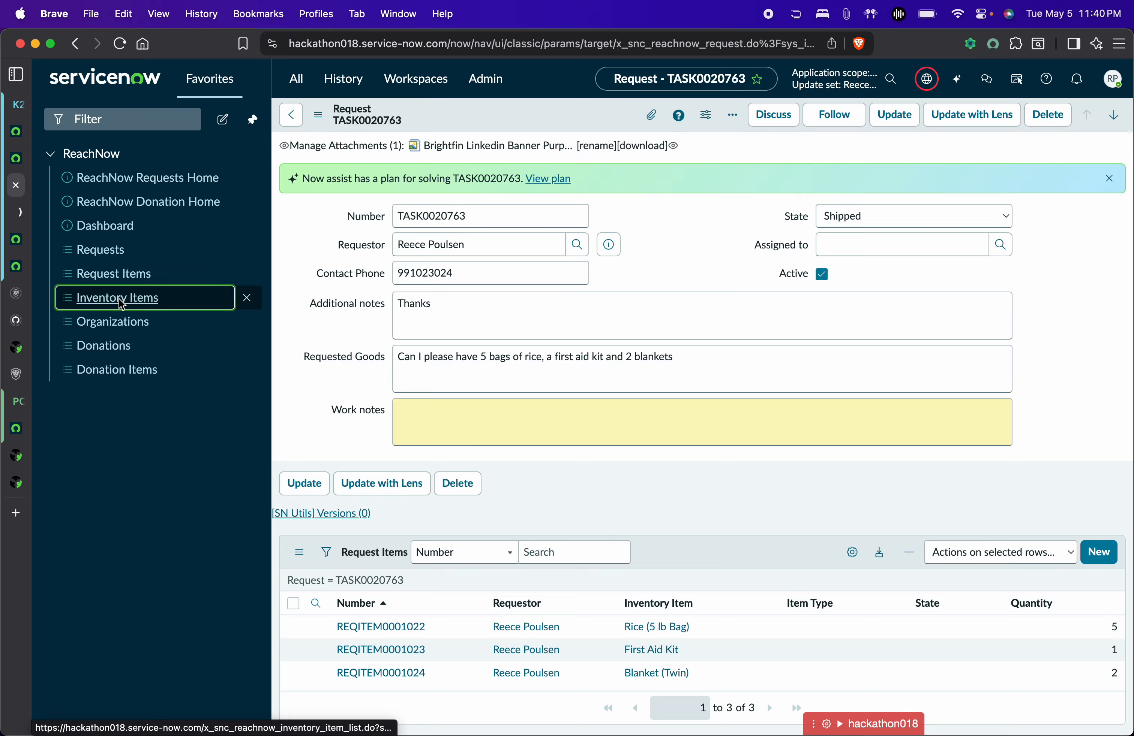
{"action": "key", "text": "ctrl+Tab"}
Scroll the inventory list, then open ReachNow Requests Home from the TASK0020763 tab.
{"action": "scroll", "coordinate": [306, 608], "scroll_direction": "down", "scroll_amount": 1}
{"action": "scroll", "coordinate": [304, 606], "scroll_direction": "up", "scroll_amount": 1}
{"action": "scroll", "coordinate": [304, 606], "scroll_direction": "down", "scroll_amount": 1}
{"action": "scroll", "coordinate": [304, 607], "scroll_direction": "up", "scroll_amount": 1}
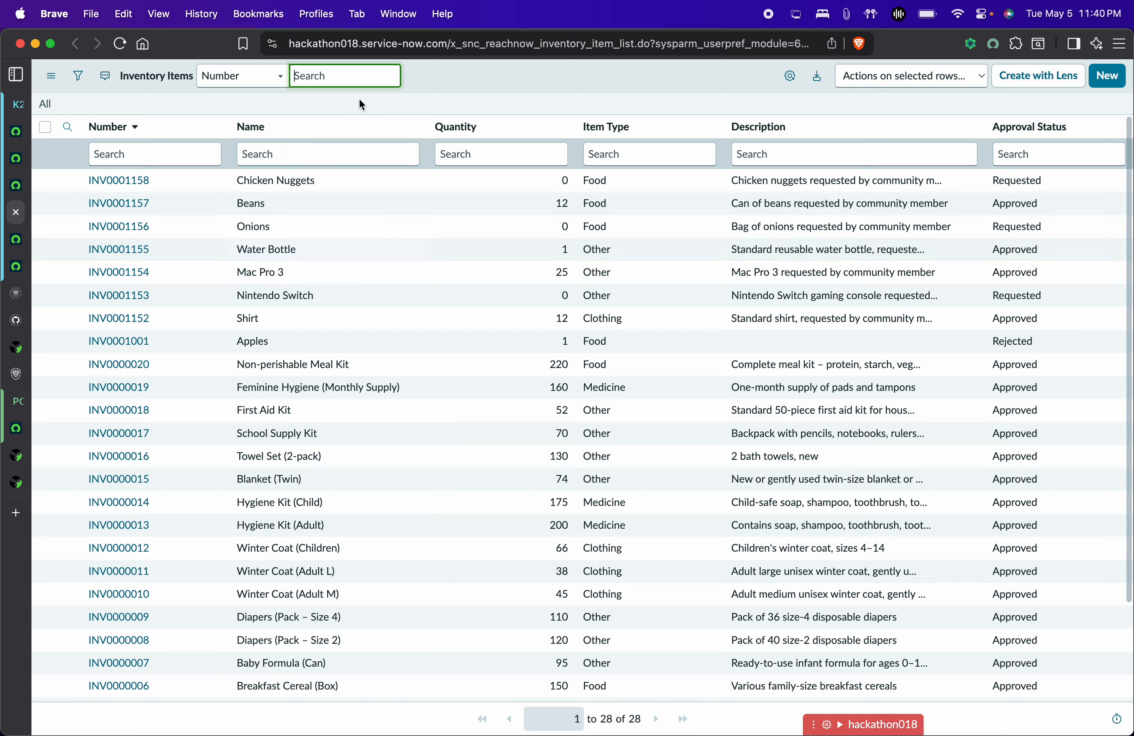
{"action": "scroll", "coordinate": [308, 549], "scroll_direction": "down", "scroll_amount": 3}
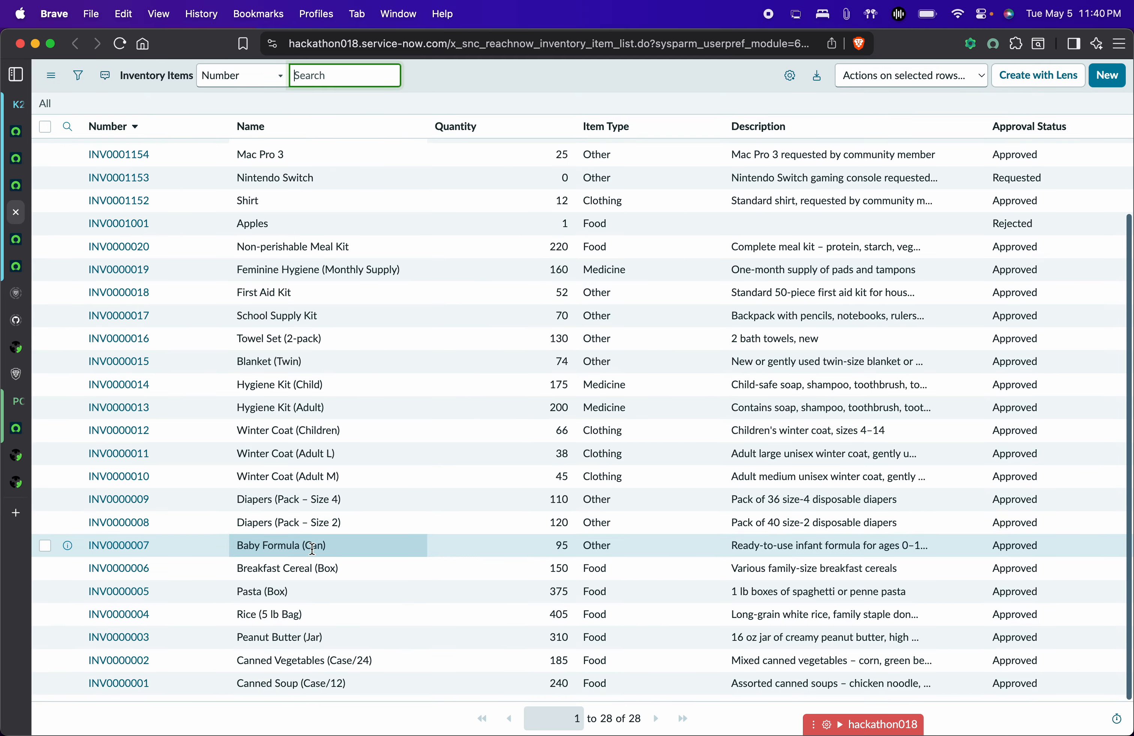
{"action": "scroll", "coordinate": [308, 547], "scroll_direction": "up", "scroll_amount": 3}
{"action": "left_click", "coordinate": [16, 191]}
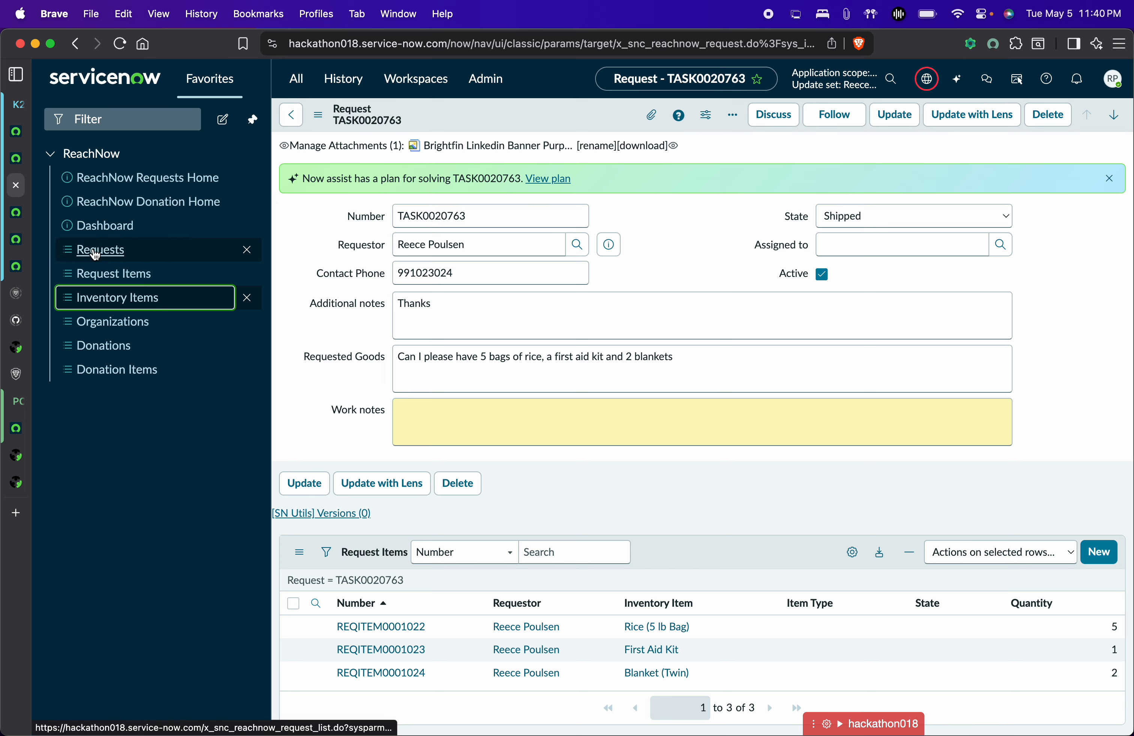
{"action": "left_click", "coordinate": [168, 181]}
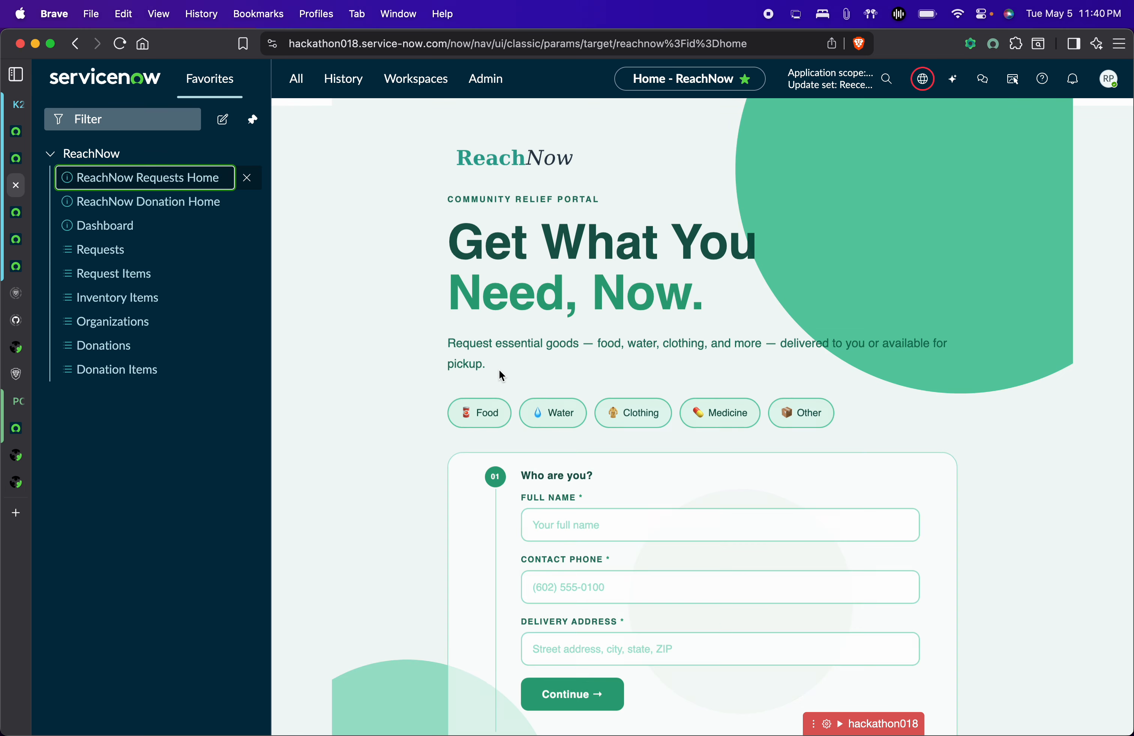
Enter the requester's full name, contact phone and a New York delivery address.
{"action": "left_click", "coordinate": [595, 530]}
{"action": "type", "text": "j"}
{"action": "key", "text": "BackSpace"}
{"action": "key", "text": "Tab"}
{"action": "type", "text": "1112223"}
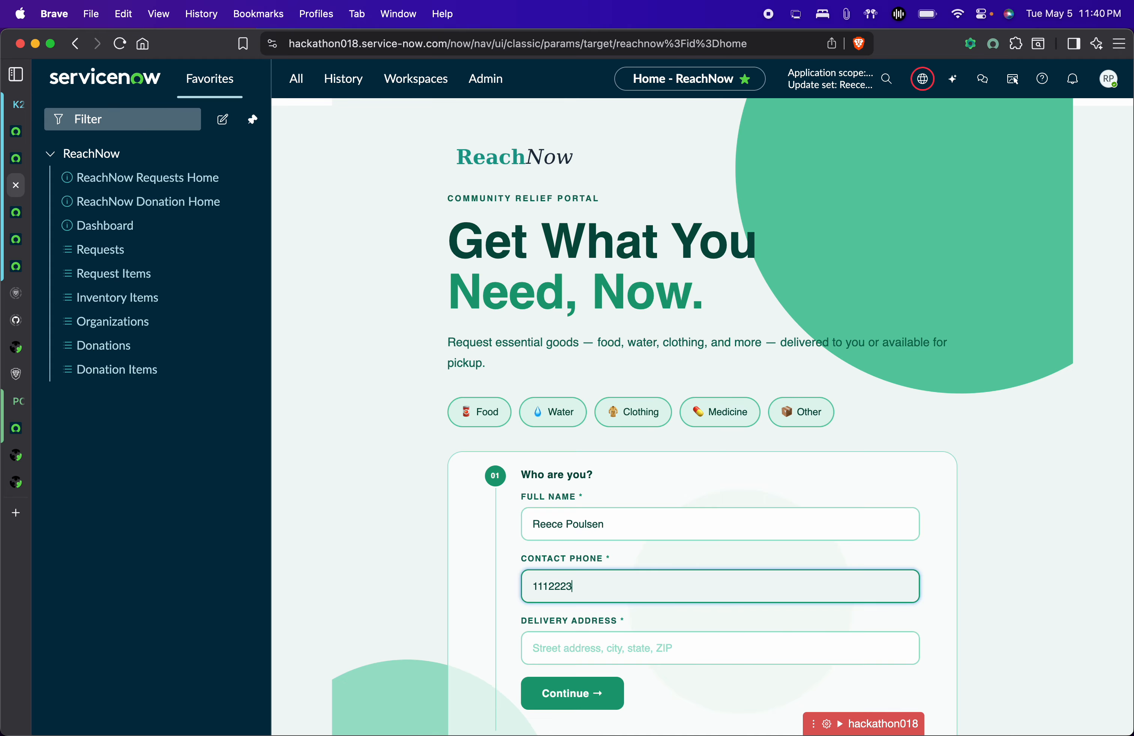
{"action": "type", "text": "3333"}
{"action": "left_click", "coordinate": [611, 648]}
{"action": "type", "text": "New york"}
{"action": "scroll", "coordinate": [613, 578], "scroll_direction": "down", "scroll_amount": 3}
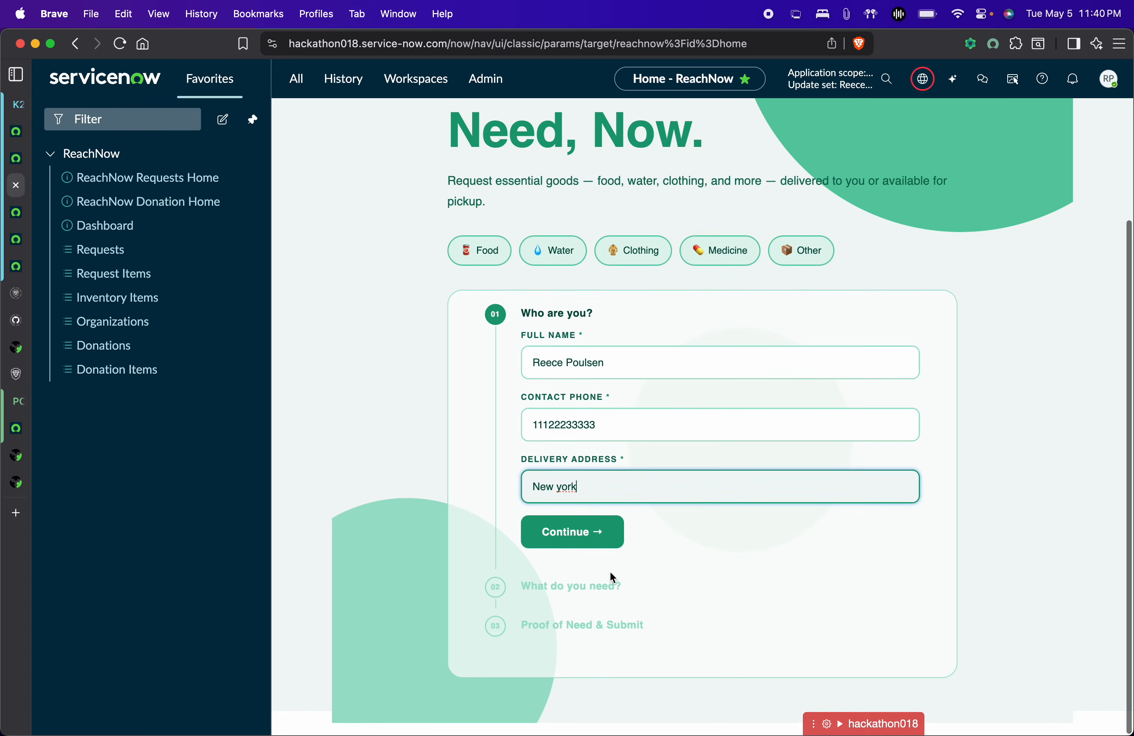
{"action": "left_click", "coordinate": [576, 533]}
Describe the needed goods as 'A Big TV' and continue to proof of need.
{"action": "scroll", "coordinate": [621, 583], "scroll_direction": "down", "scroll_amount": 1}
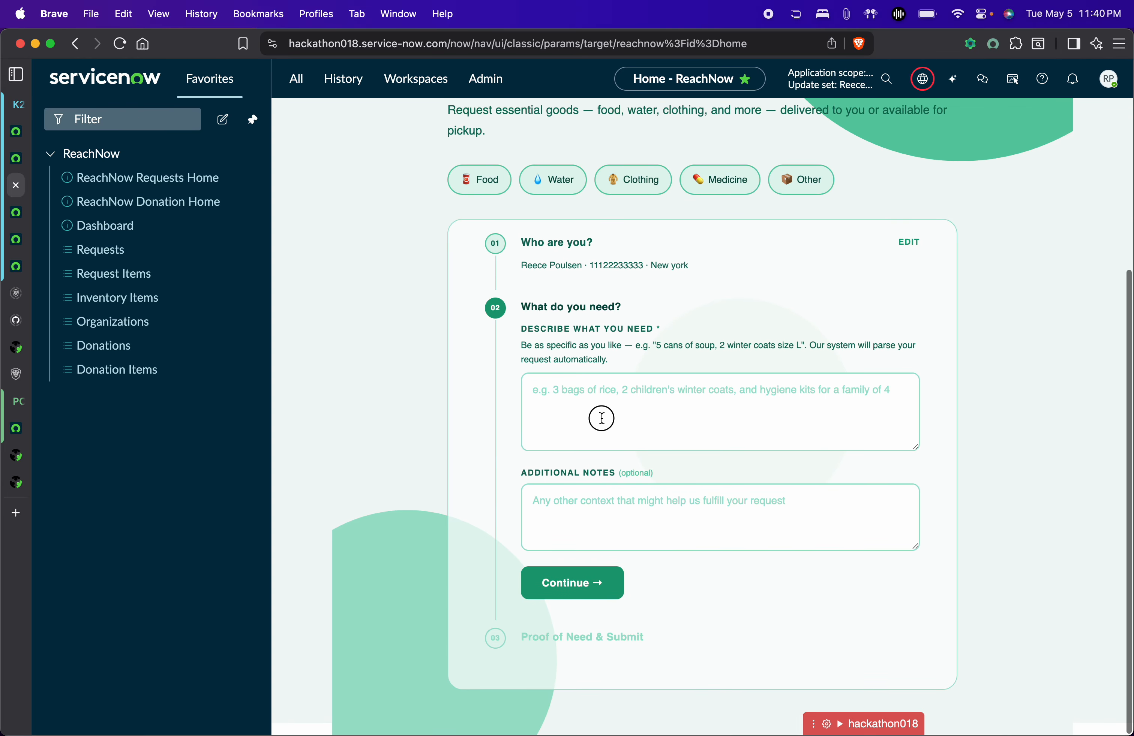
{"action": "left_click", "coordinate": [602, 418]}
{"action": "type", "text": "A T"}
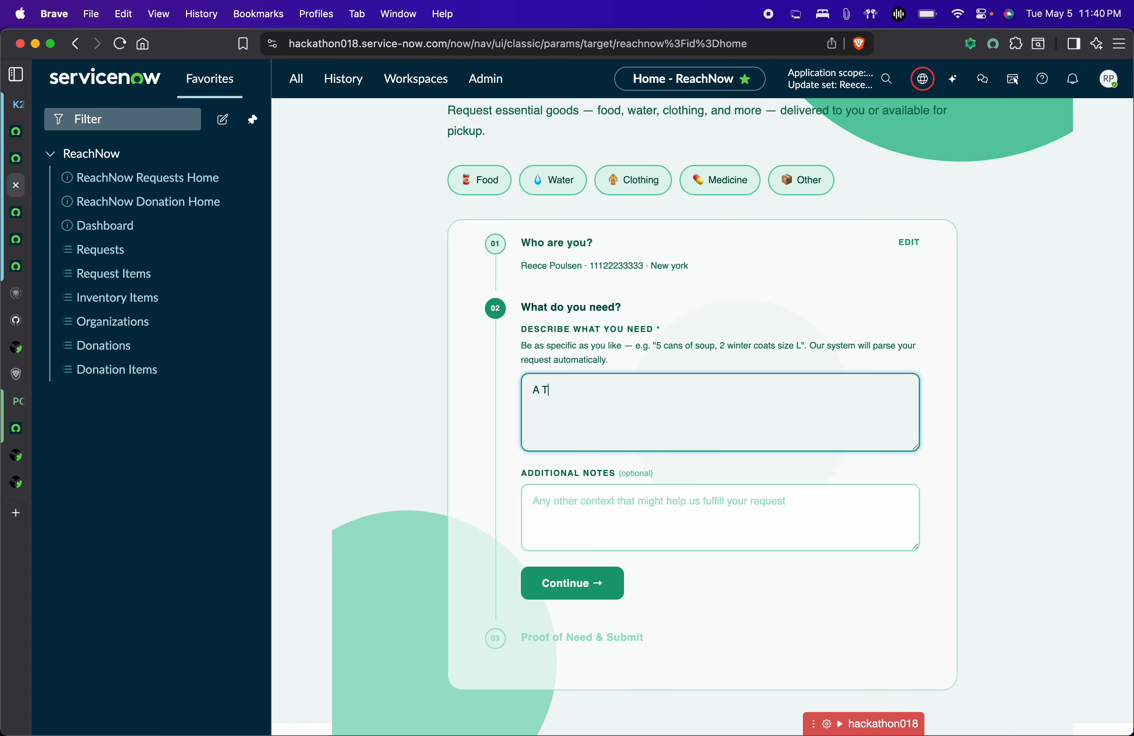
{"action": "key", "text": "BackSpace"}
{"action": "key", "text": "BackSpace"}
{"action": "key", "text": "BackSpace"}
{"action": "left_click", "coordinate": [580, 589]}
Attach Brightfin Linkedin Banner Purple.png as proof and submit the request as TASK0020764.
{"action": "scroll", "coordinate": [671, 616], "scroll_direction": "down", "scroll_amount": 2}
{"action": "left_click", "coordinate": [708, 442]}
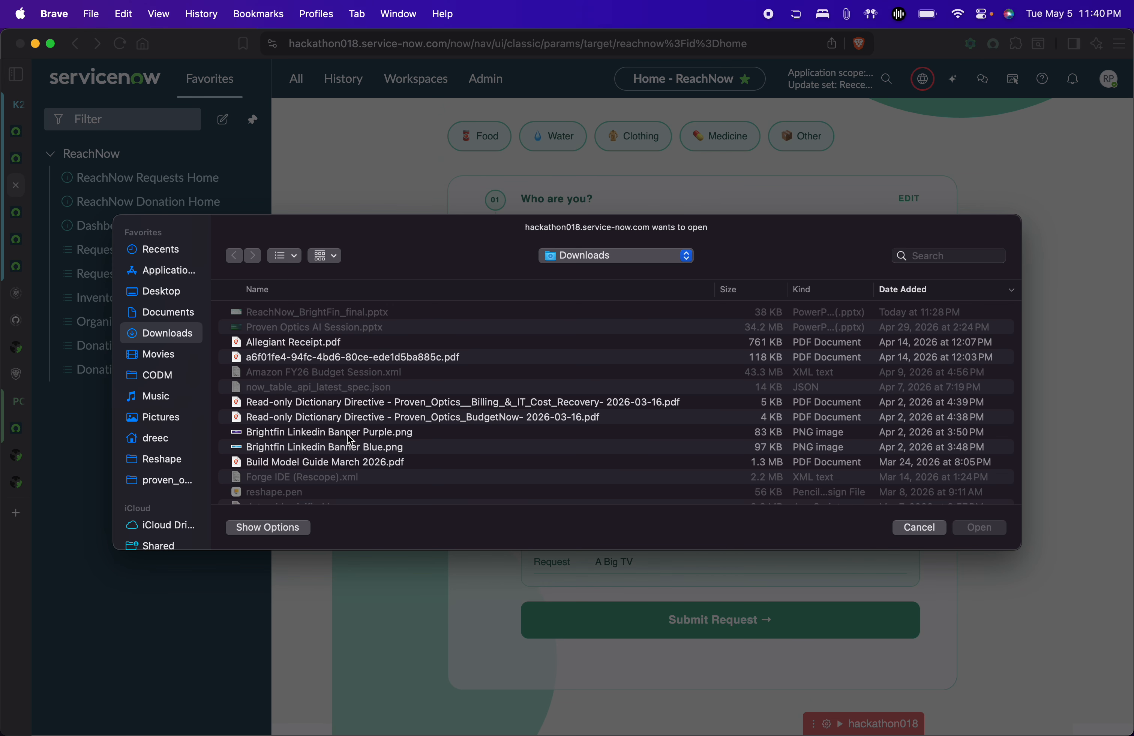
{"action": "left_click", "coordinate": [356, 433]}
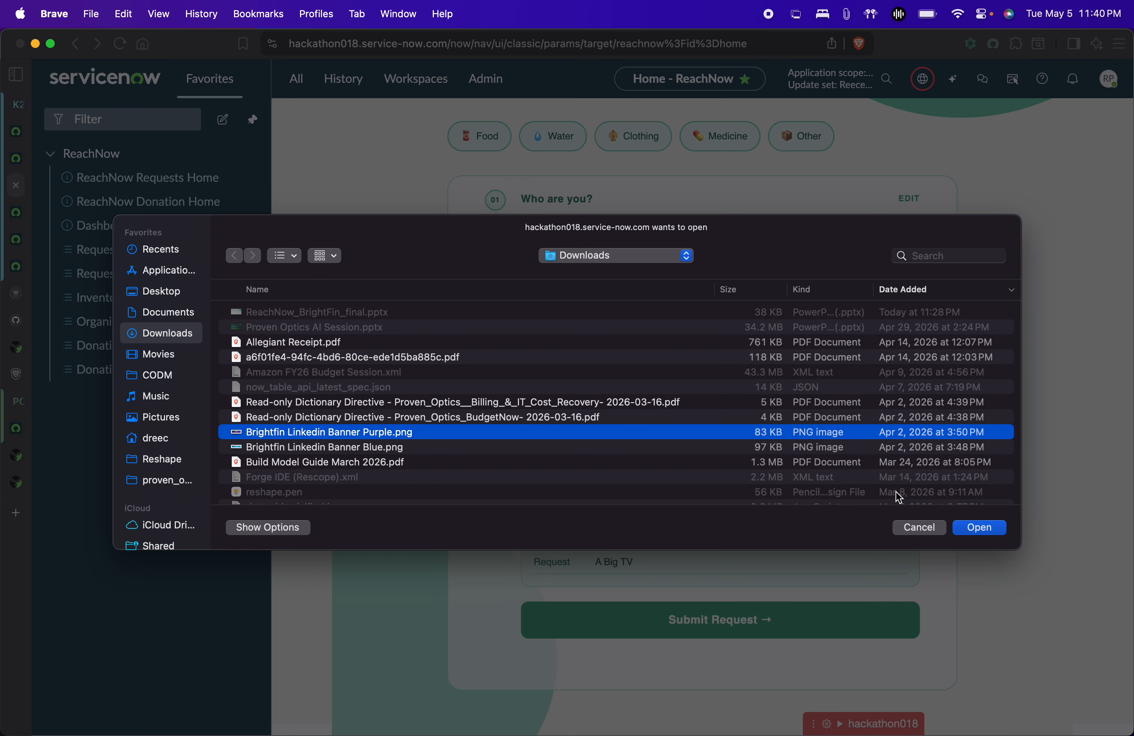
{"action": "left_click", "coordinate": [976, 528]}
{"action": "left_click", "coordinate": [741, 631]}
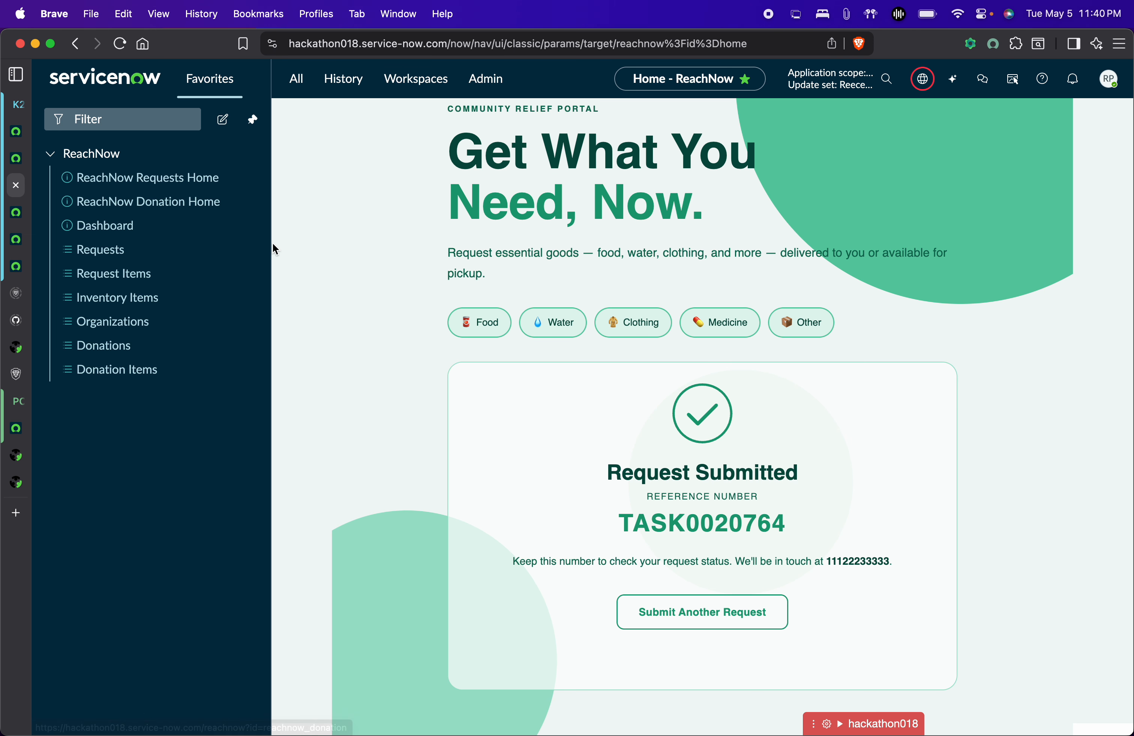
Open request TASK0020764 from the Dashboard's 15 New Requests.
{"action": "left_click", "coordinate": [127, 237]}
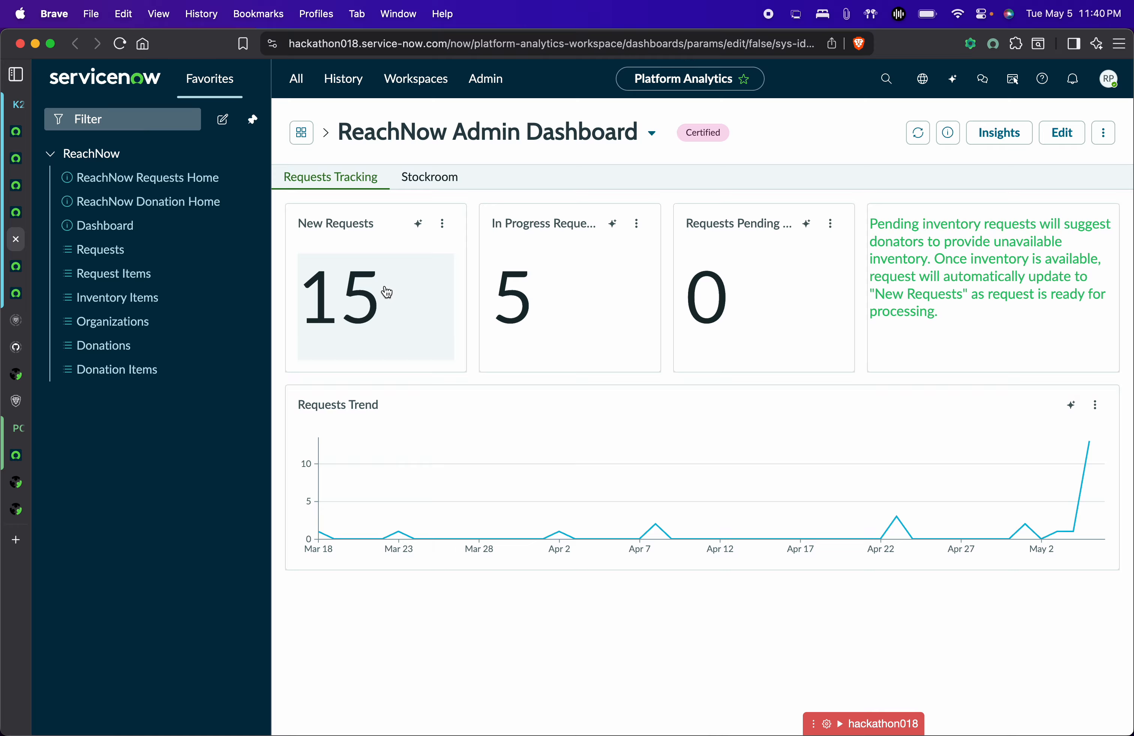
{"action": "left_click", "coordinate": [386, 292]}
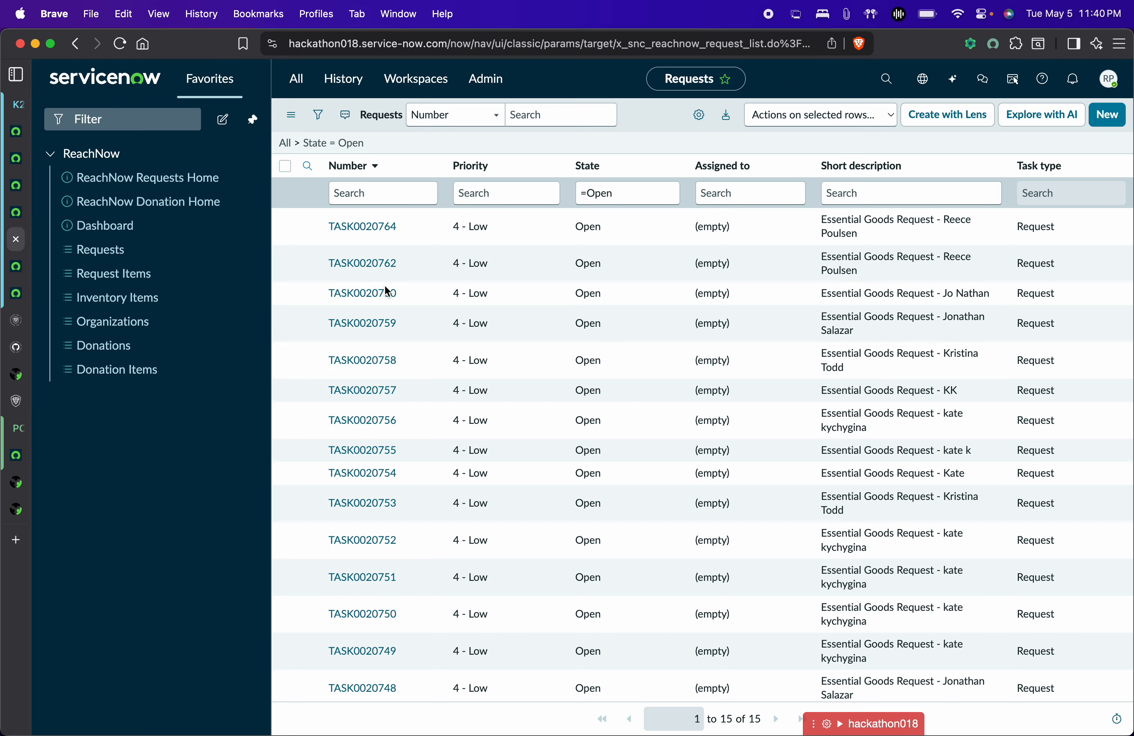
{"action": "left_click", "coordinate": [370, 226]}
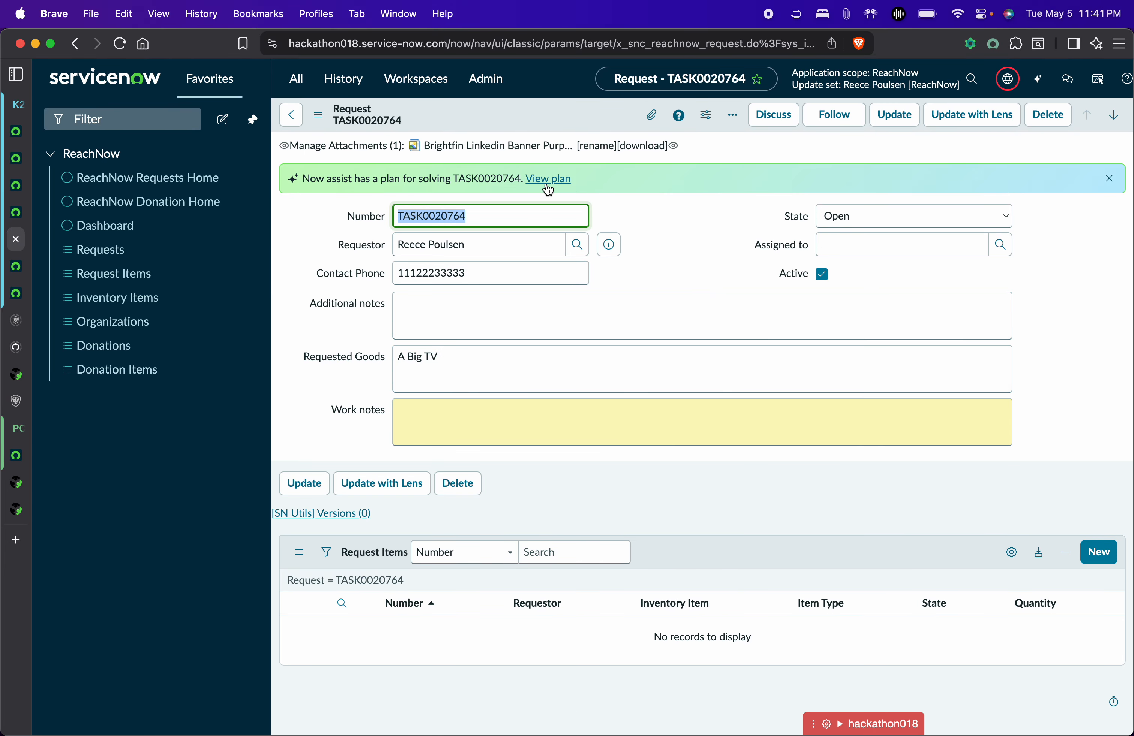
Review the Now Assist plan steps for TASK0020764, then open the Big TV inventory item.
{"action": "left_click", "coordinate": [561, 183]}
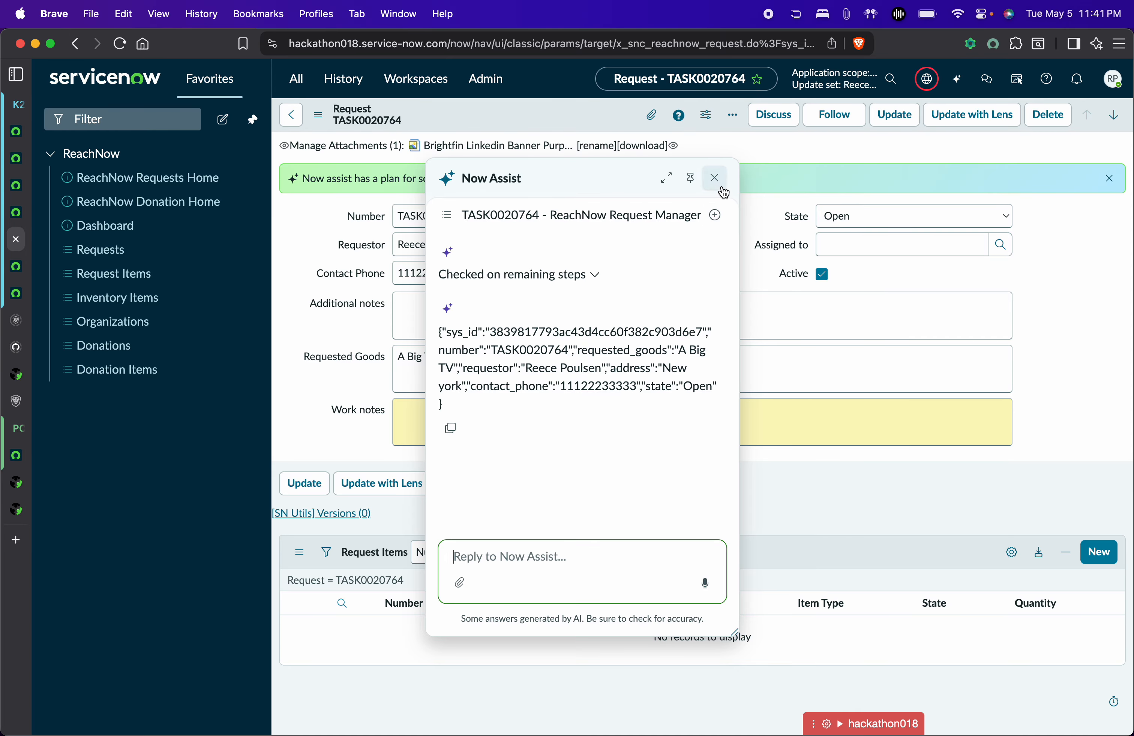
{"action": "left_click", "coordinate": [715, 178]}
{"action": "left_click", "coordinate": [555, 178]}
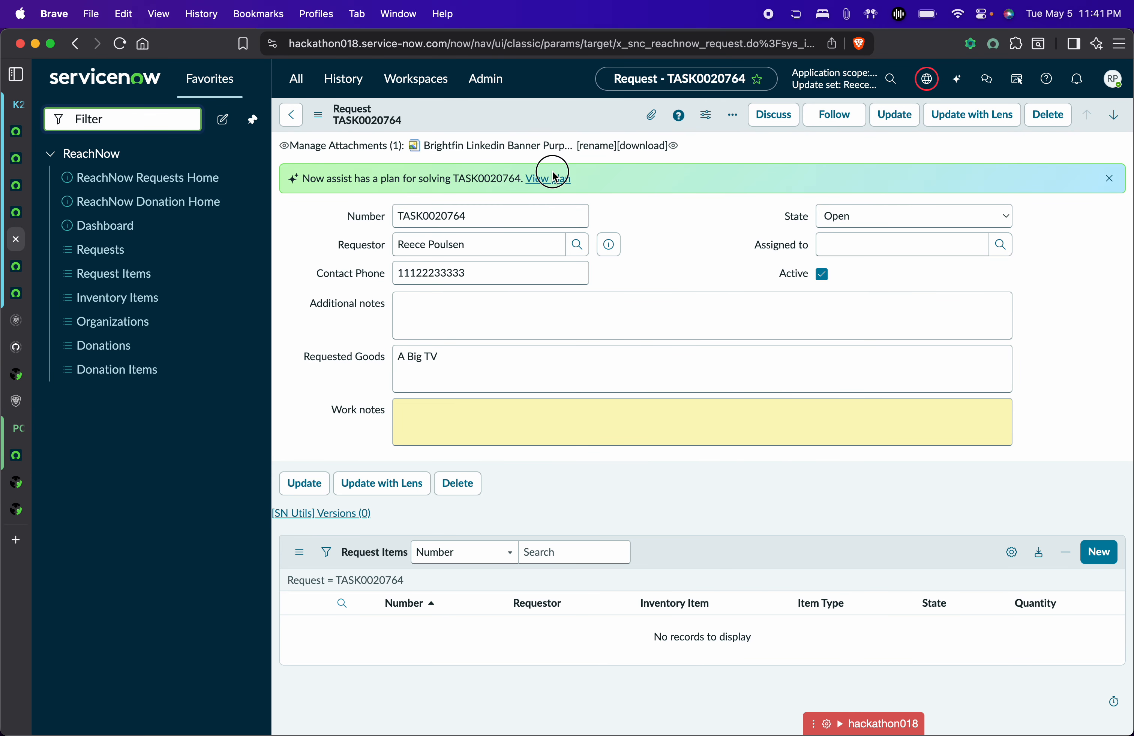
{"action": "left_click", "coordinate": [569, 281]}
{"action": "scroll", "coordinate": [581, 287], "scroll_direction": "up", "scroll_amount": 3}
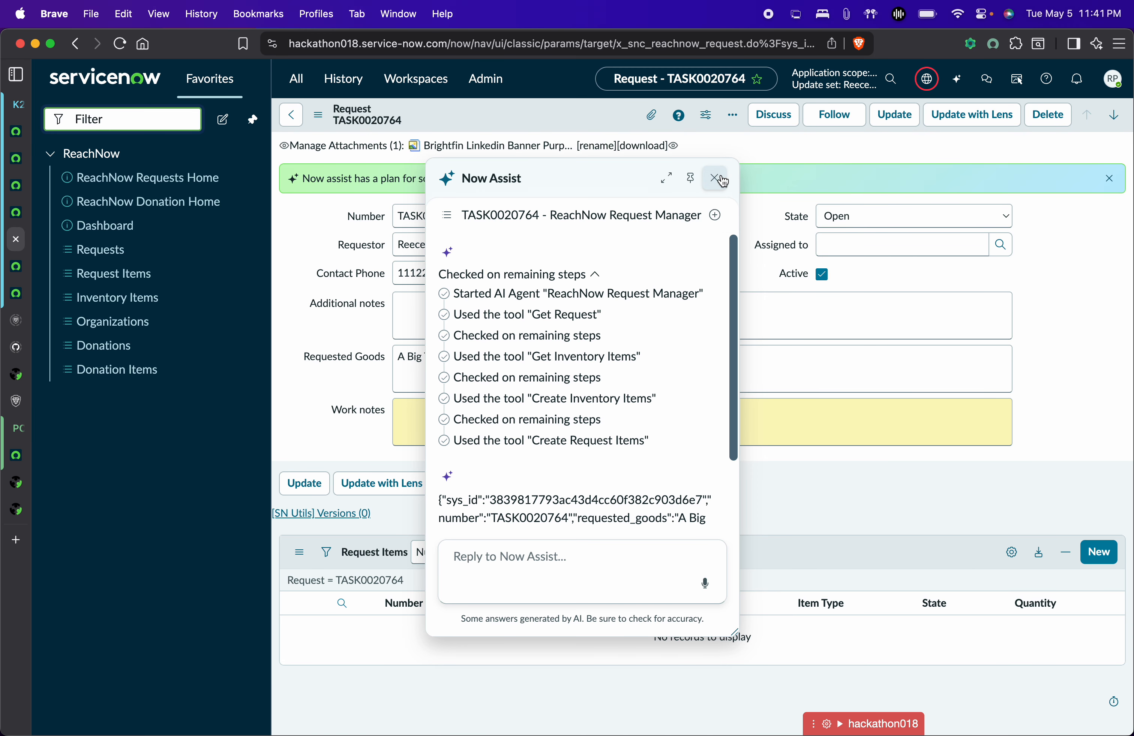
{"action": "left_click", "coordinate": [715, 178]}
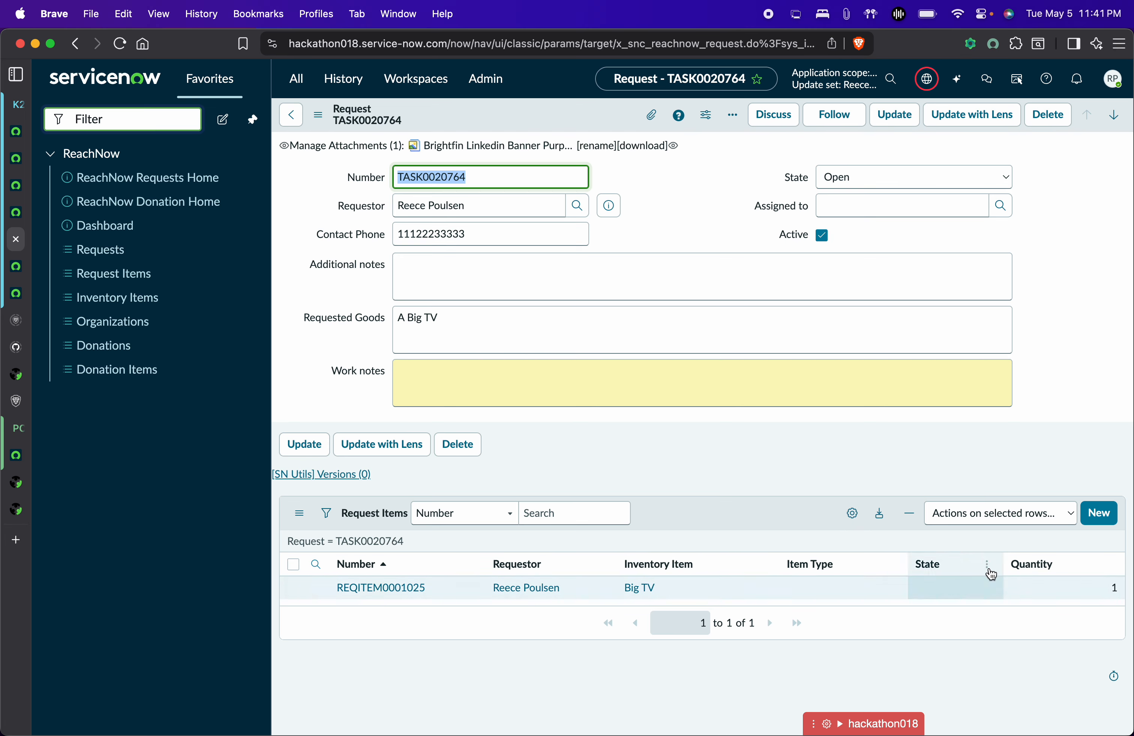
{"action": "left_click", "coordinate": [646, 589]}
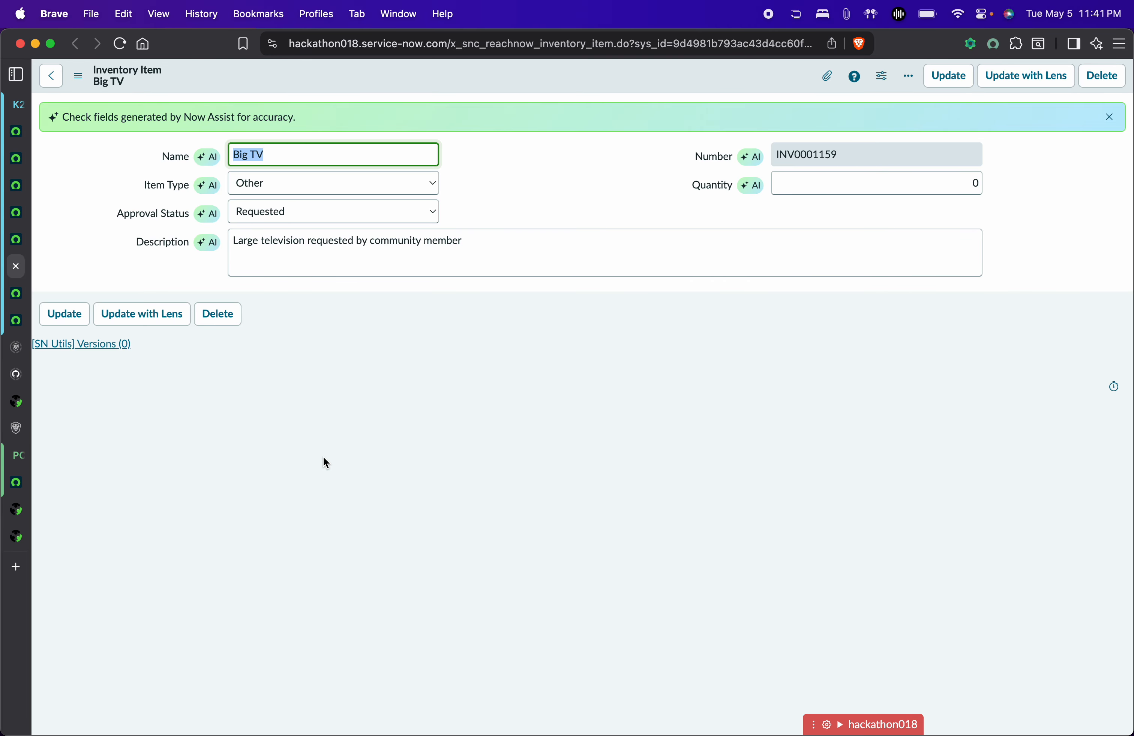
Leave the Big TV approval status at Requested and browse the ReachNow donation portal.
{"action": "left_click", "coordinate": [397, 214]}
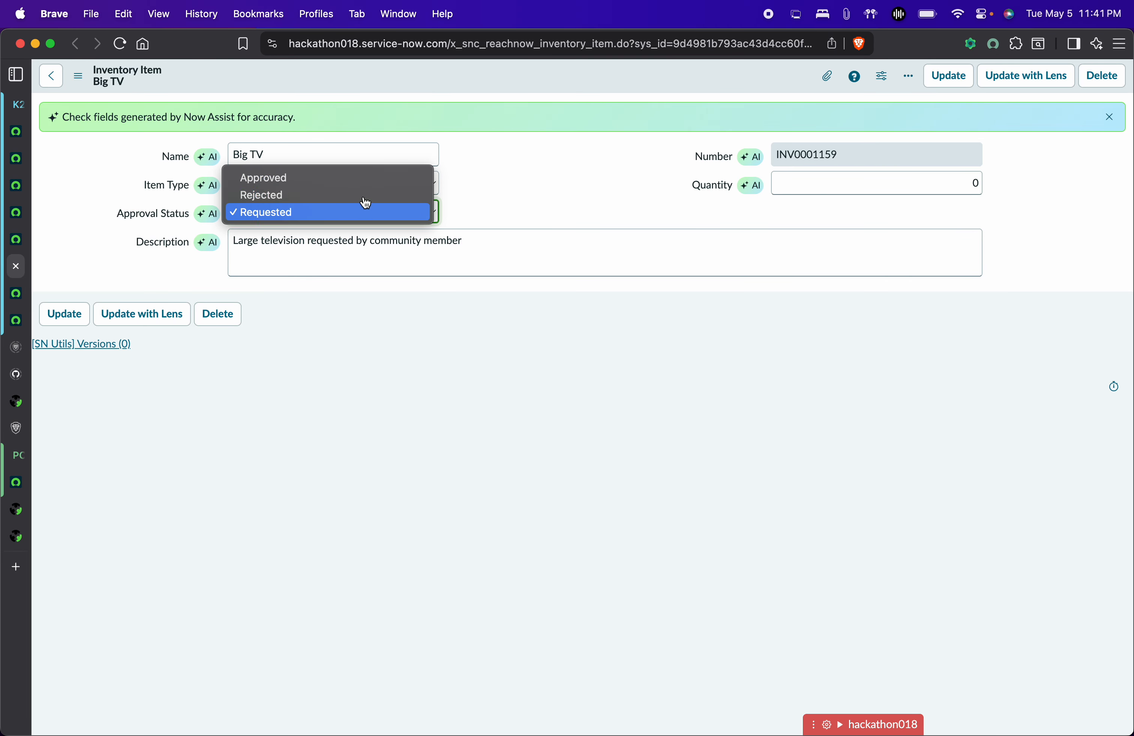
{"action": "left_click", "coordinate": [534, 221]}
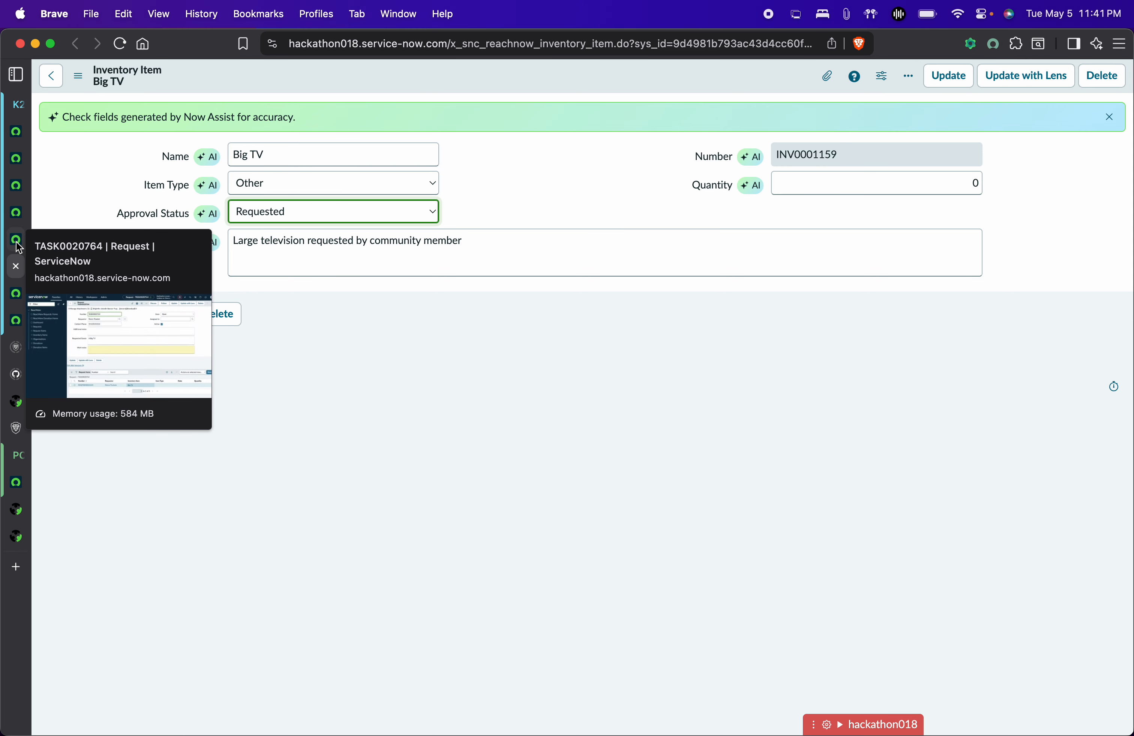
{"action": "left_click", "coordinate": [16, 158]}
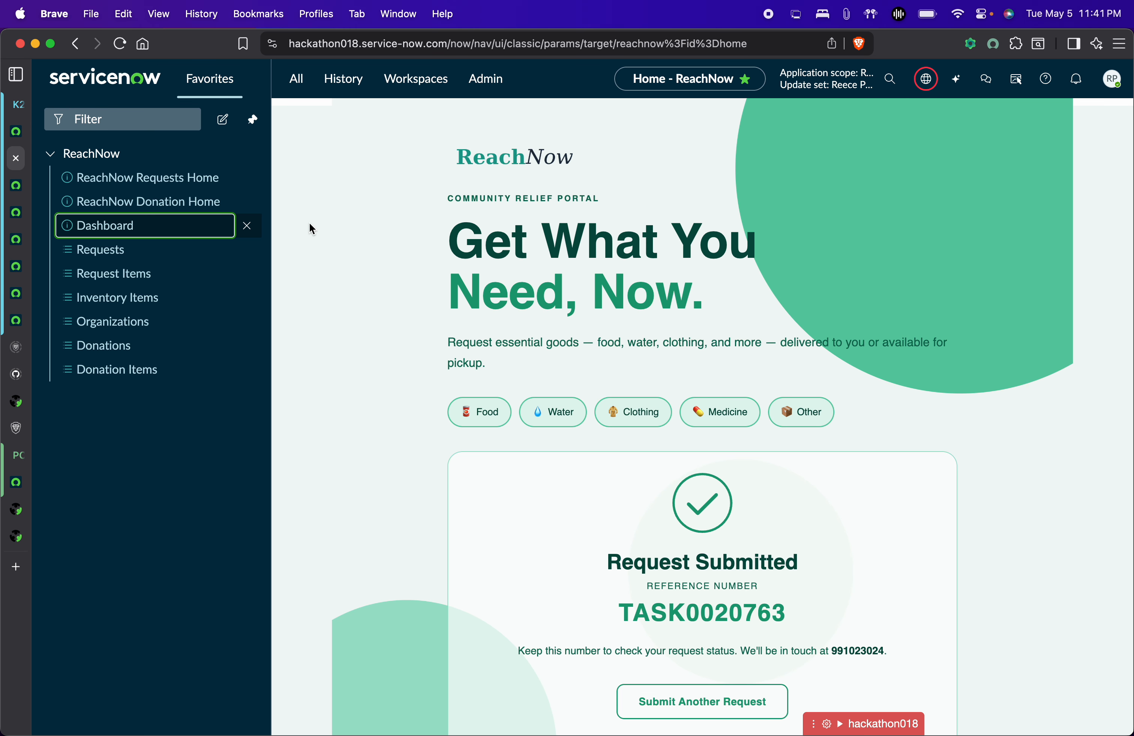
{"action": "left_click", "coordinate": [208, 213]}
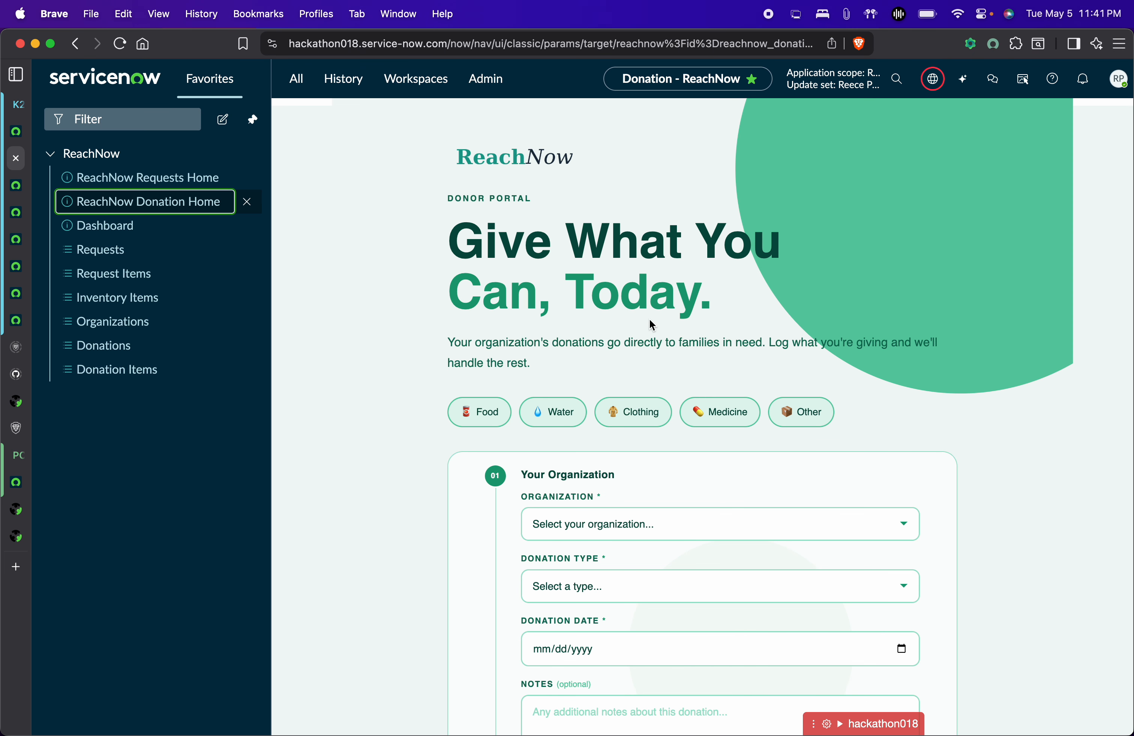
{"action": "scroll", "coordinate": [659, 314], "scroll_direction": "down", "scroll_amount": 5}
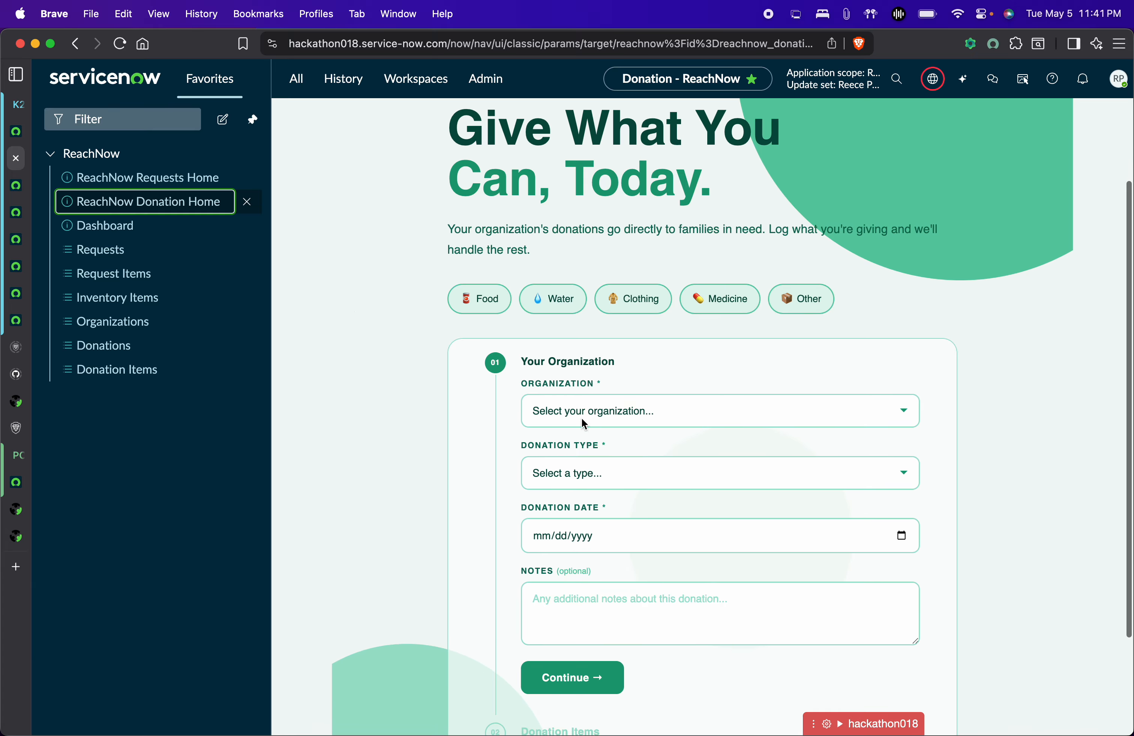
Switch among the open tabs and settle on the TASK0020764 request form.
{"action": "left_click", "coordinate": [16, 188]}
{"action": "left_click", "coordinate": [16, 212]}
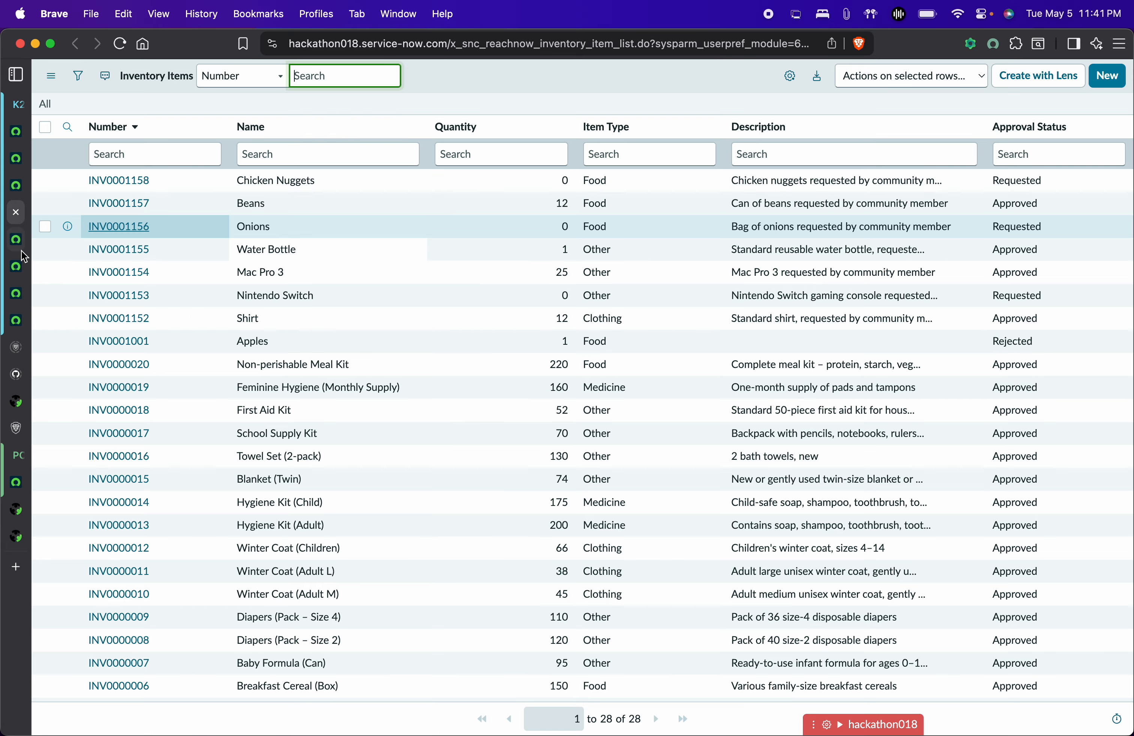
{"action": "left_click", "coordinate": [18, 264]}
{"action": "left_click", "coordinate": [16, 239]}
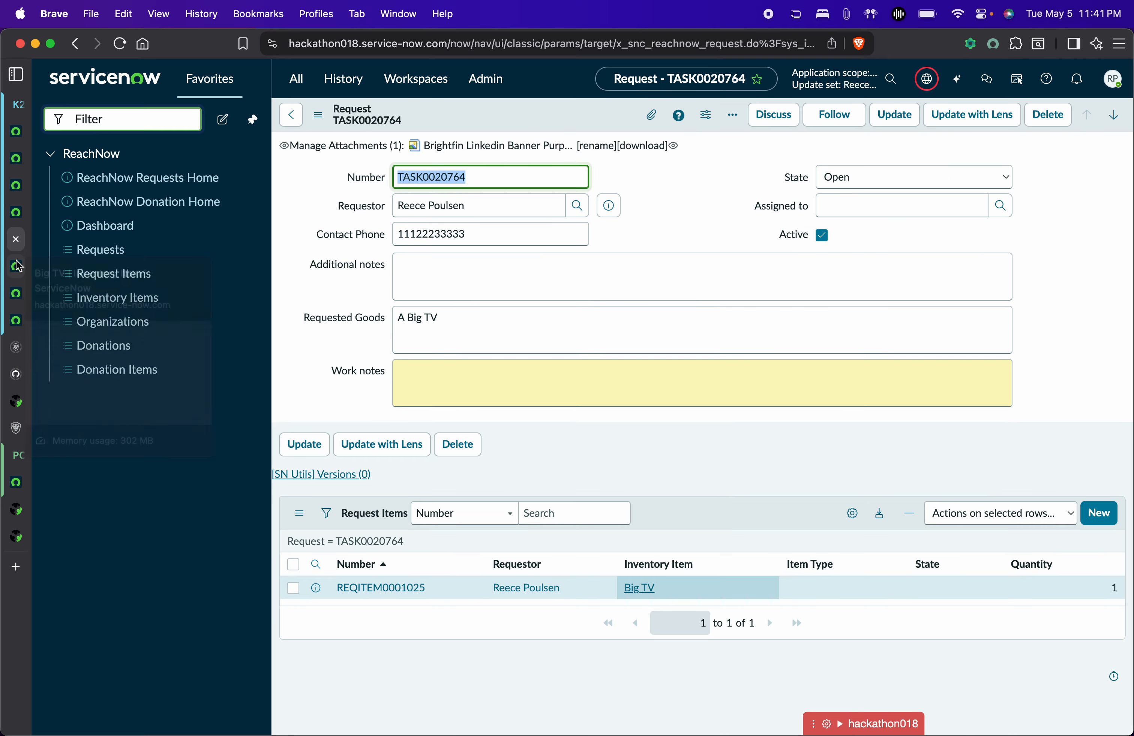
{"action": "left_click", "coordinate": [15, 265]}
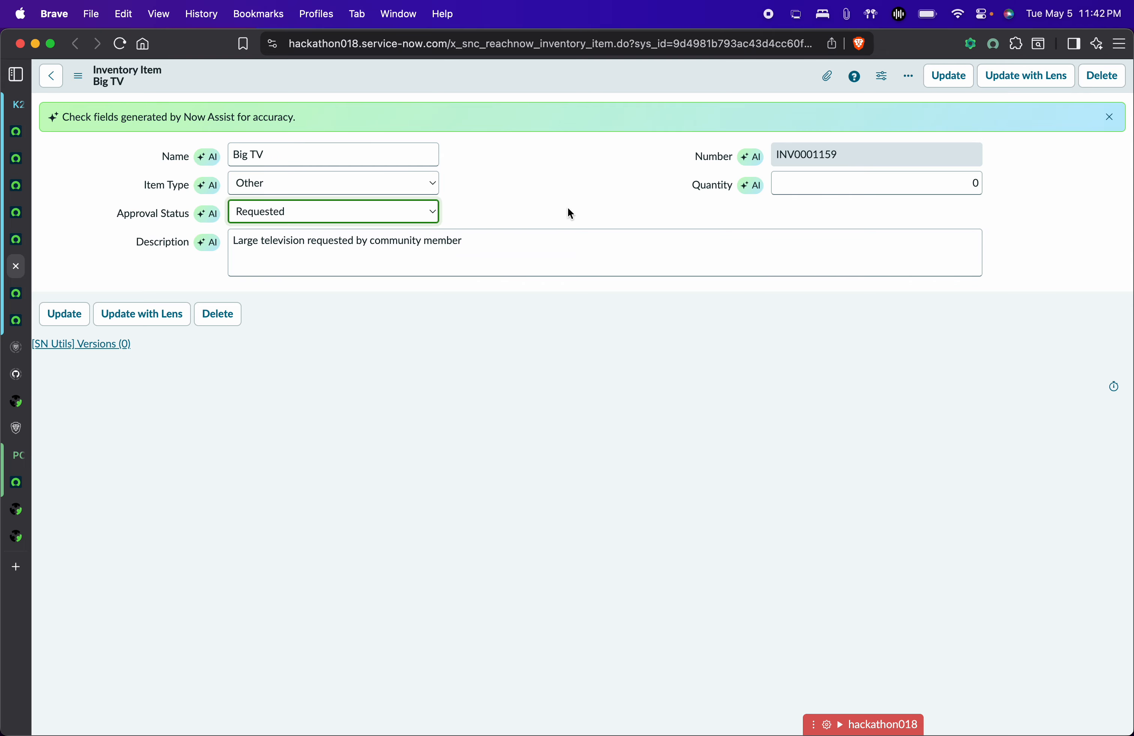
{"action": "left_click", "coordinate": [21, 243]}
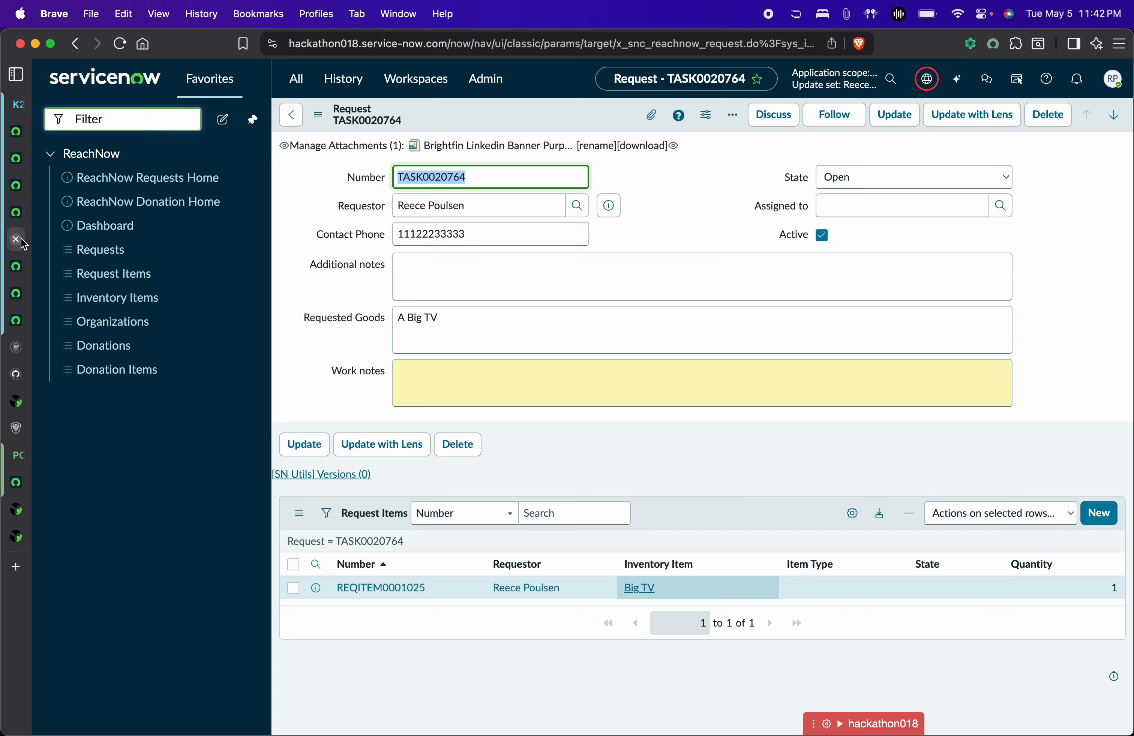
{"action": "left_click", "coordinate": [713, 220]}
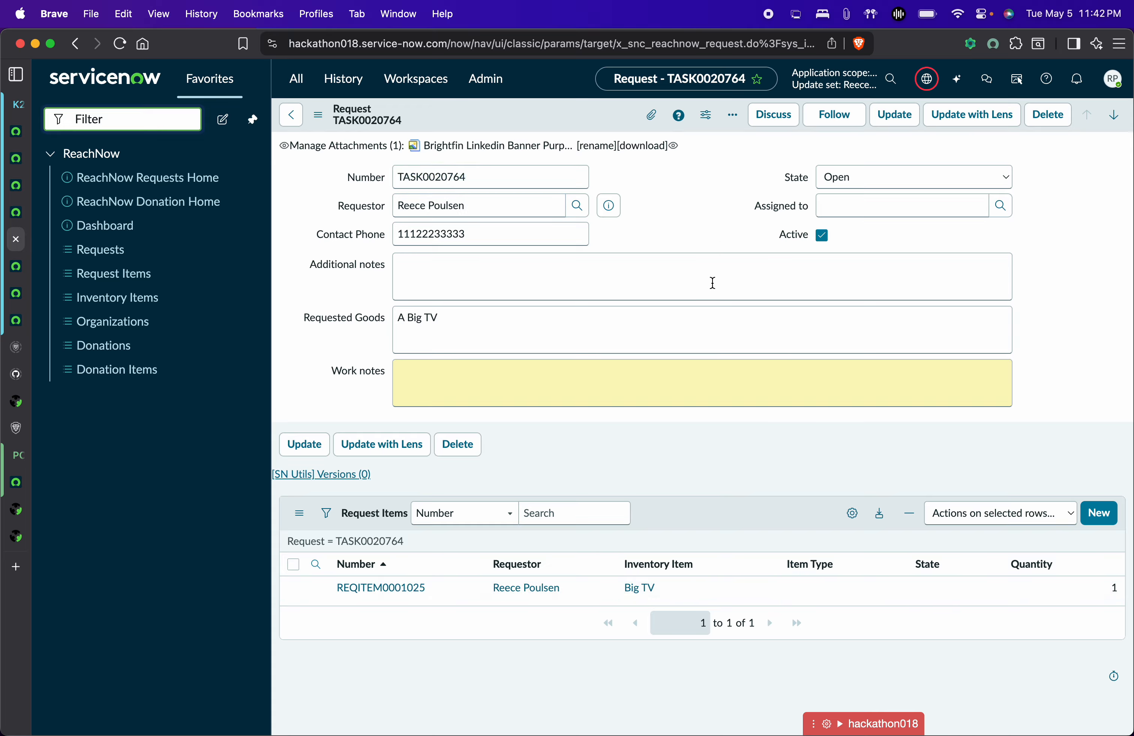
Set request TASK0020764's state to On Hold and save it.
{"action": "left_click", "coordinate": [842, 177]}
{"action": "left_click", "coordinate": [843, 157]}
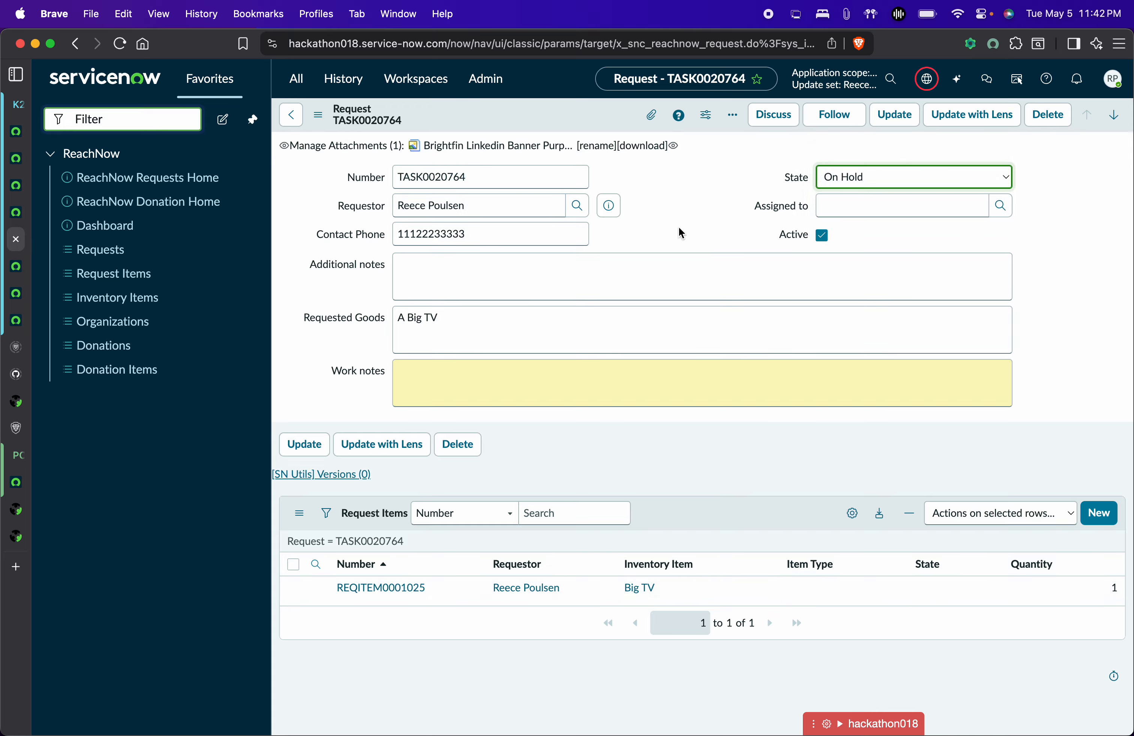
{"action": "key", "text": "super+s"}
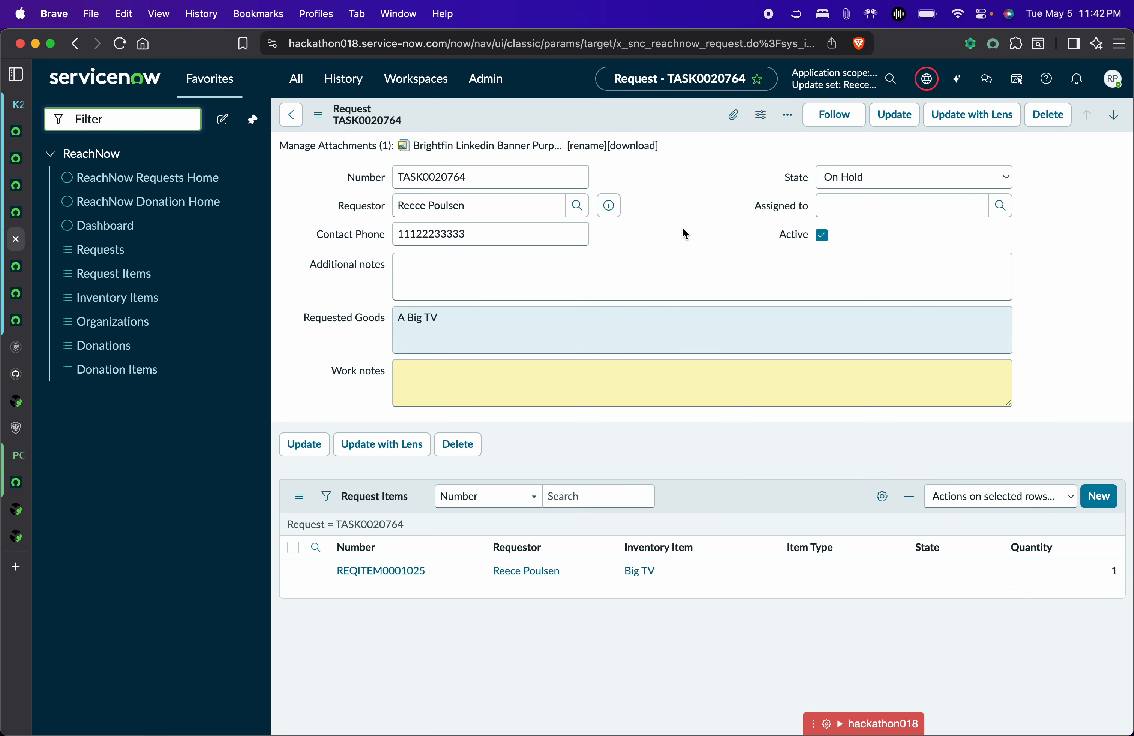
Switch over to the ReachNow donation portal tab.
{"action": "left_click", "coordinate": [72, 222]}
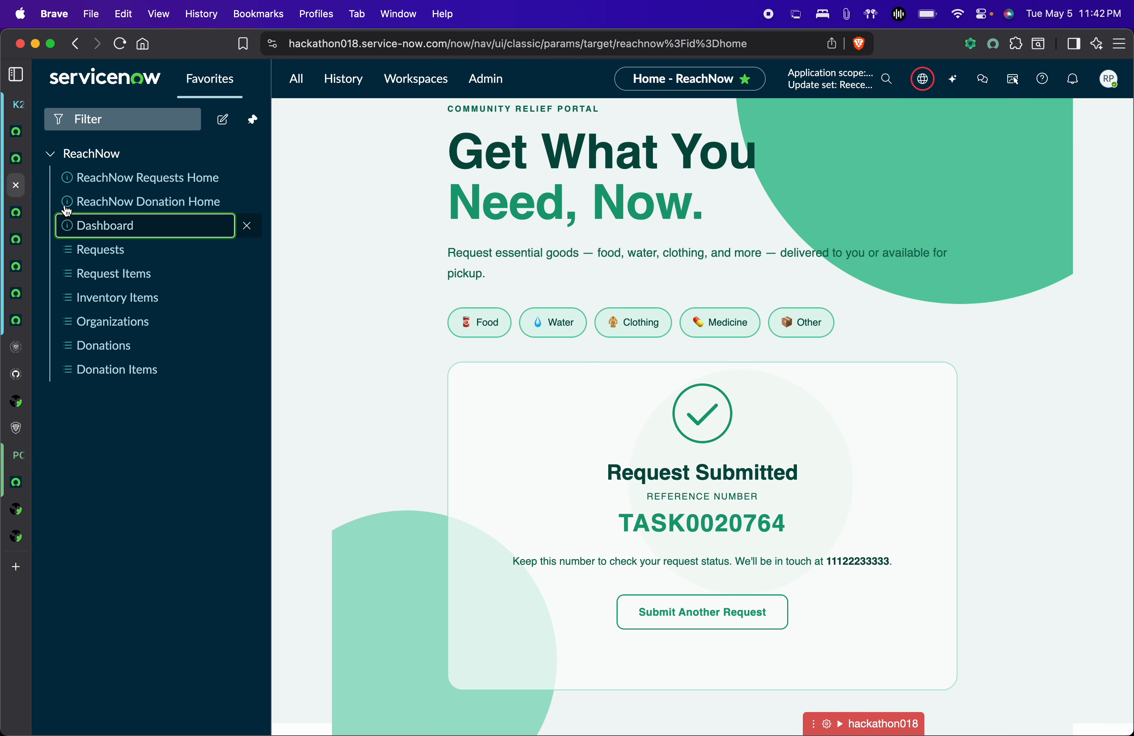
{"action": "left_click", "coordinate": [16, 212]}
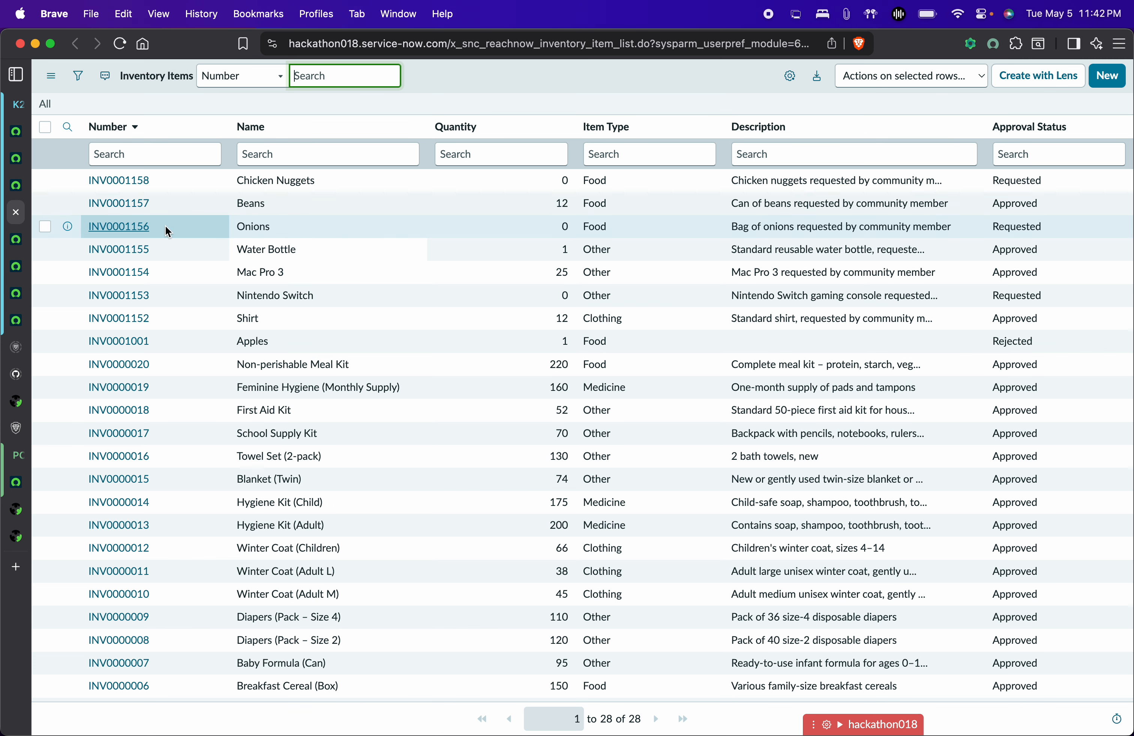
{"action": "left_click", "coordinate": [20, 155]}
Fill in a Banner Health Foundation donation: type Other, dated today (05/05/2026), note 'Happy Birthday'.
{"action": "left_click", "coordinate": [659, 406]}
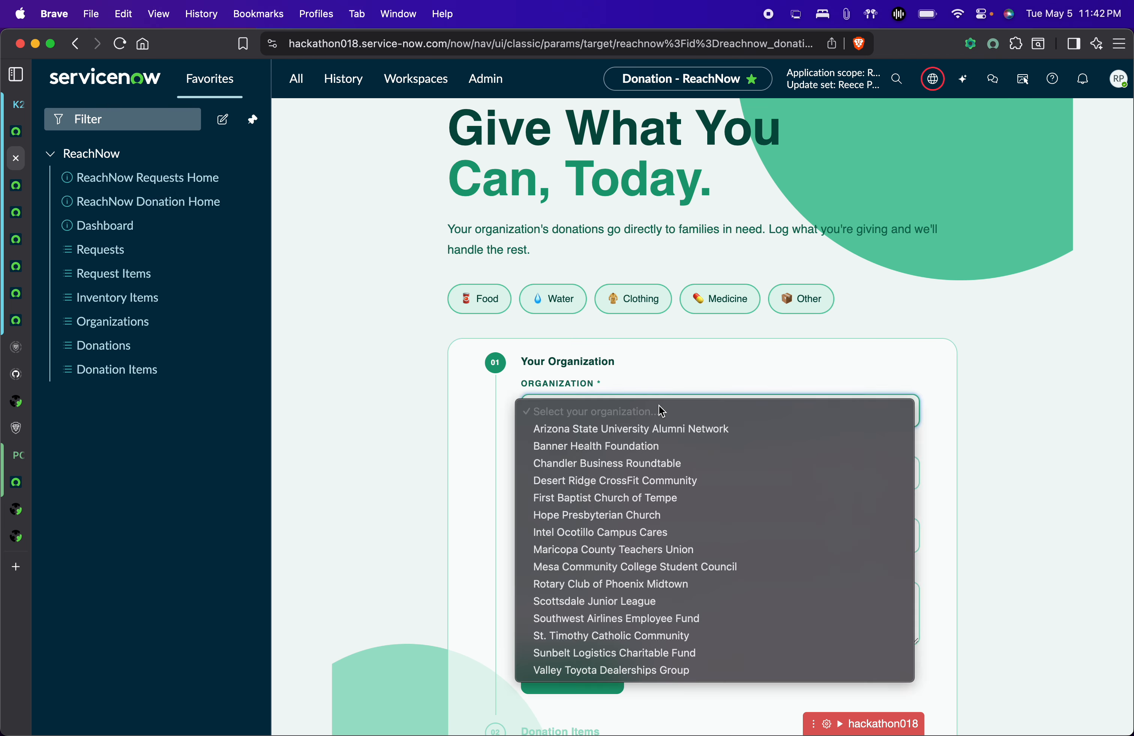
{"action": "left_click", "coordinate": [635, 447]}
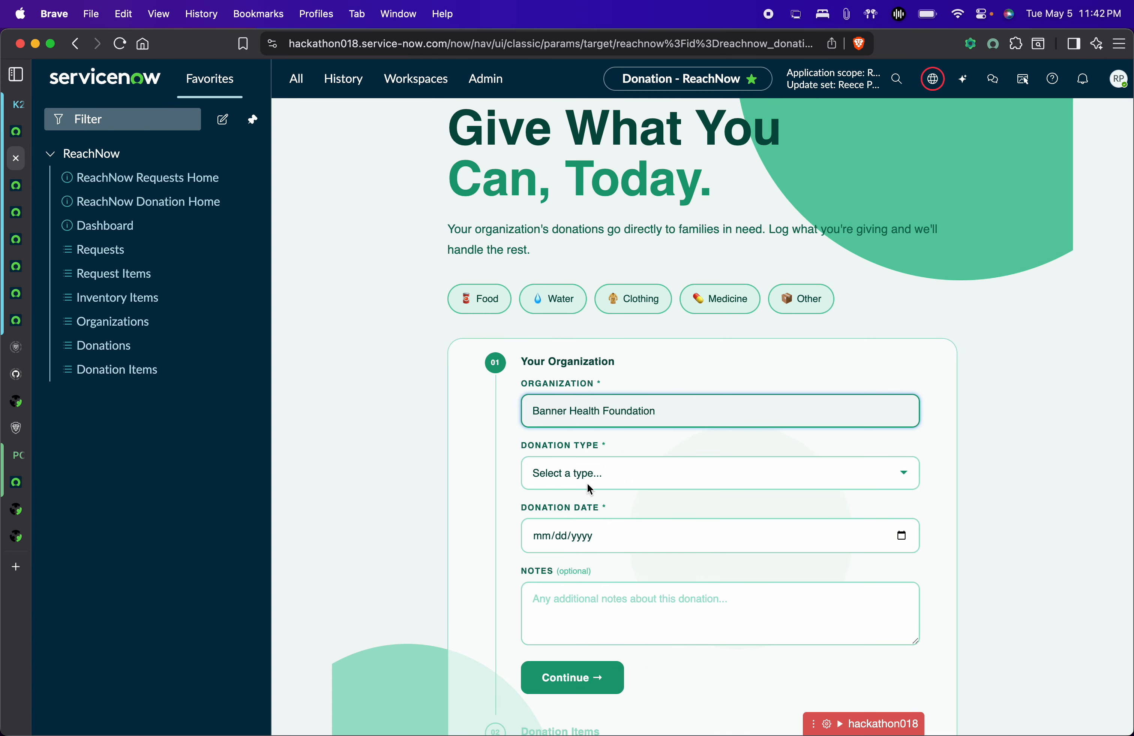
{"action": "left_click", "coordinate": [643, 471]}
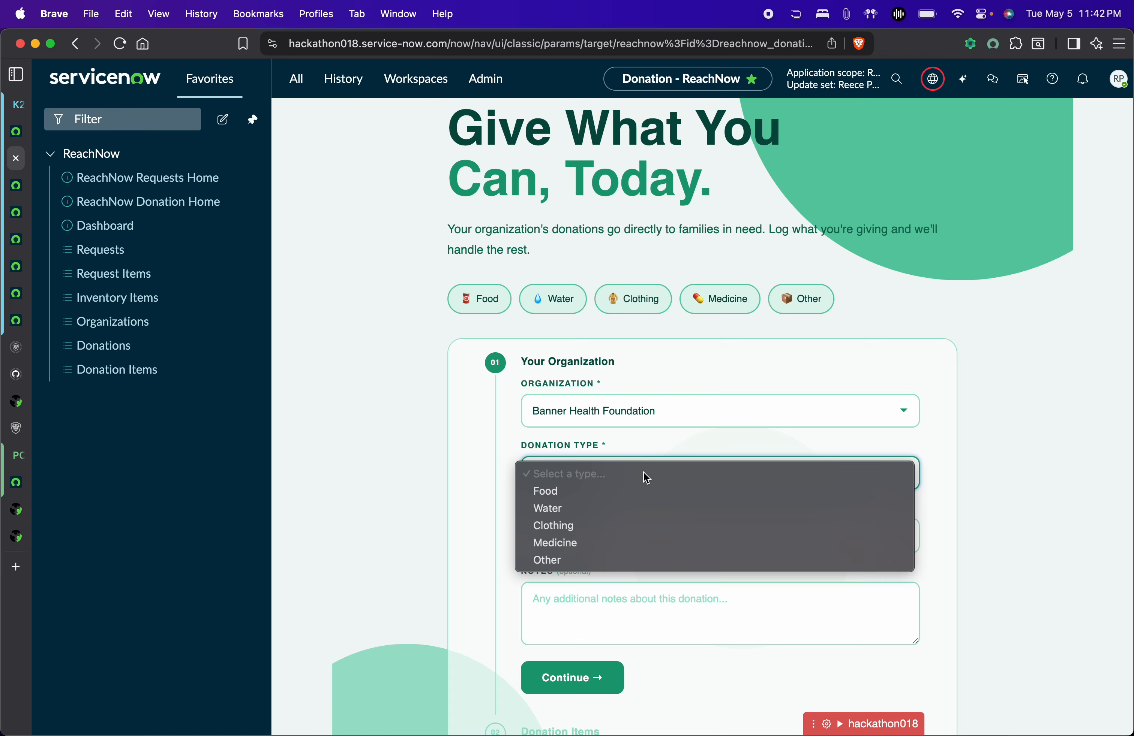
{"action": "left_click", "coordinate": [558, 562]}
{"action": "scroll", "coordinate": [600, 566], "scroll_direction": "down", "scroll_amount": 3}
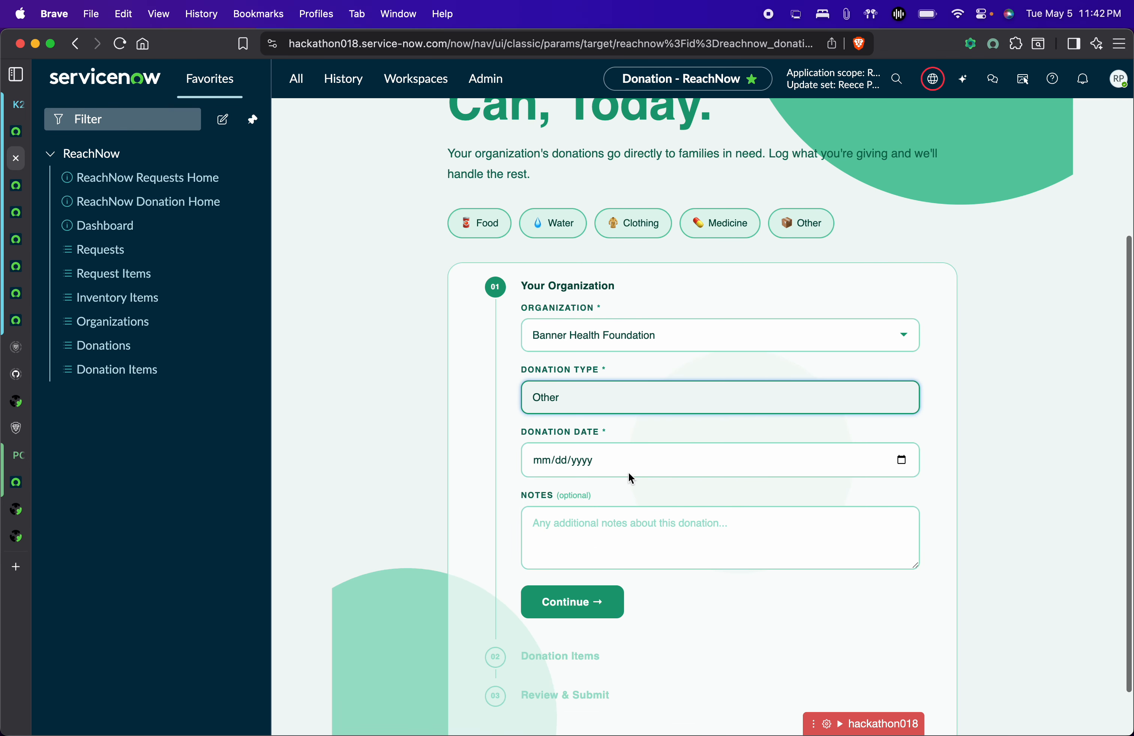
{"action": "left_click", "coordinate": [902, 460]}
{"action": "left_click", "coordinate": [659, 669]}
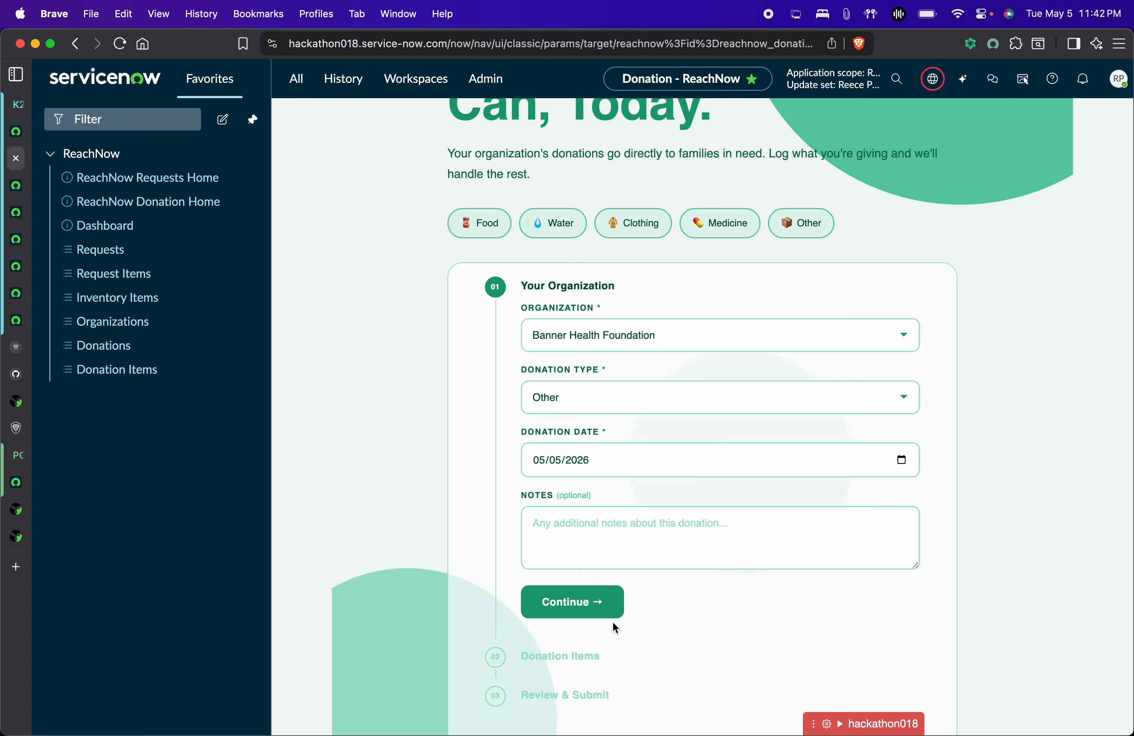
{"action": "left_click", "coordinate": [651, 532]}
{"action": "type", "text": "M"}
{"action": "key", "text": "BackSpace"}
{"action": "type", "text": "Happy Birthday"}
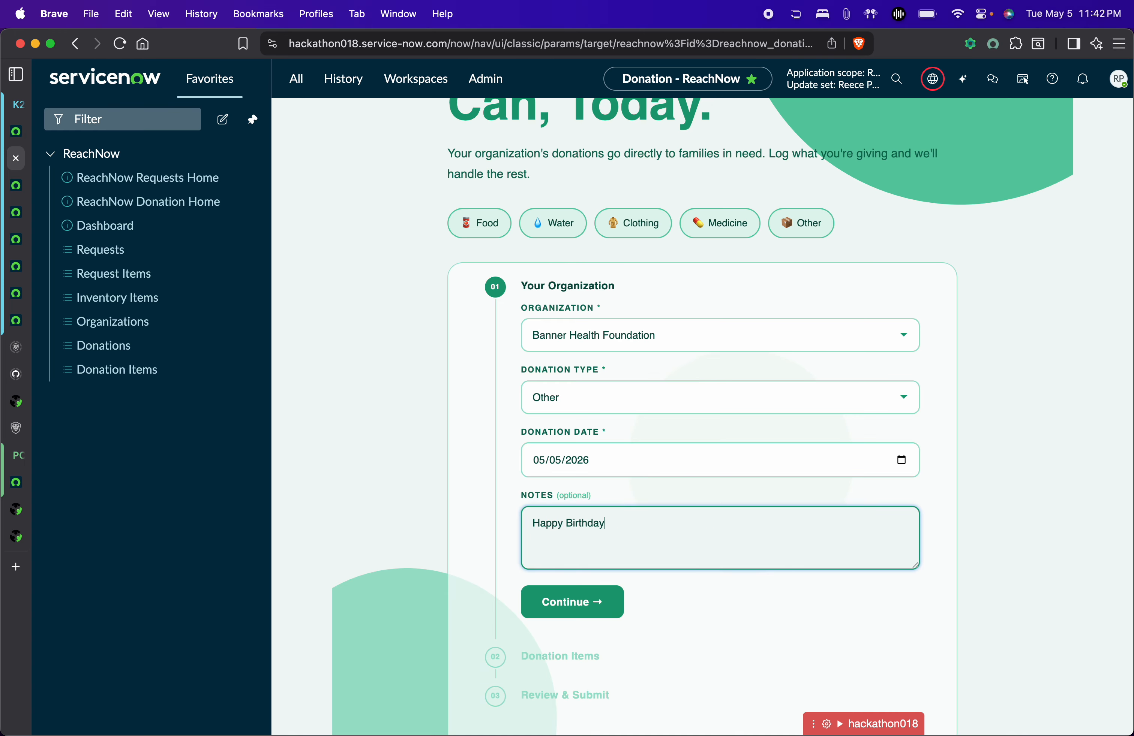
Add one Big TV as the donated item and submit the donation.
{"action": "left_click", "coordinate": [608, 602]}
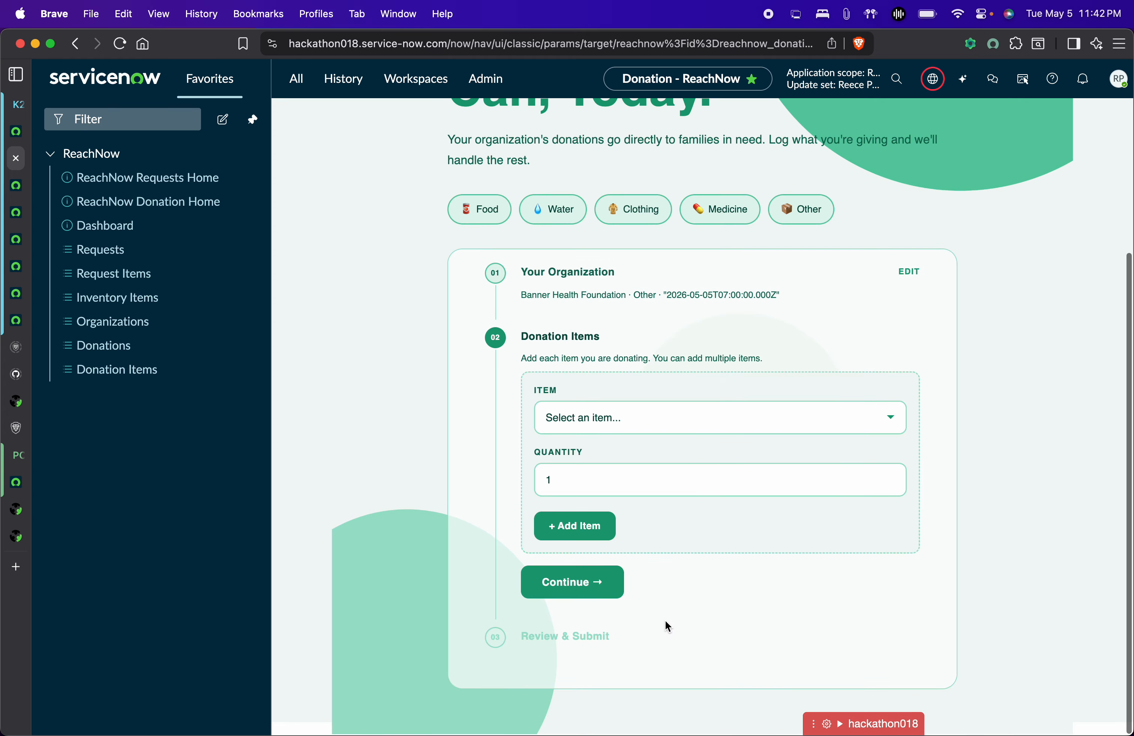
{"action": "left_click", "coordinate": [636, 429]}
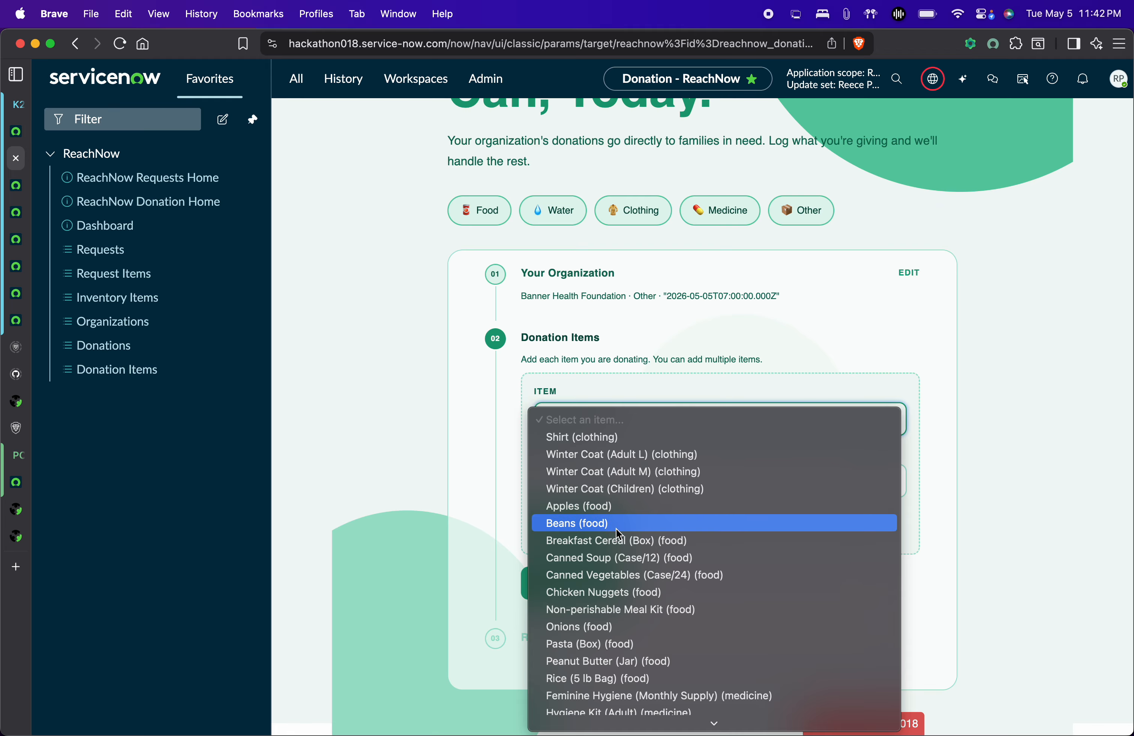
{"action": "scroll", "coordinate": [616, 528], "scroll_direction": "down", "scroll_amount": 2}
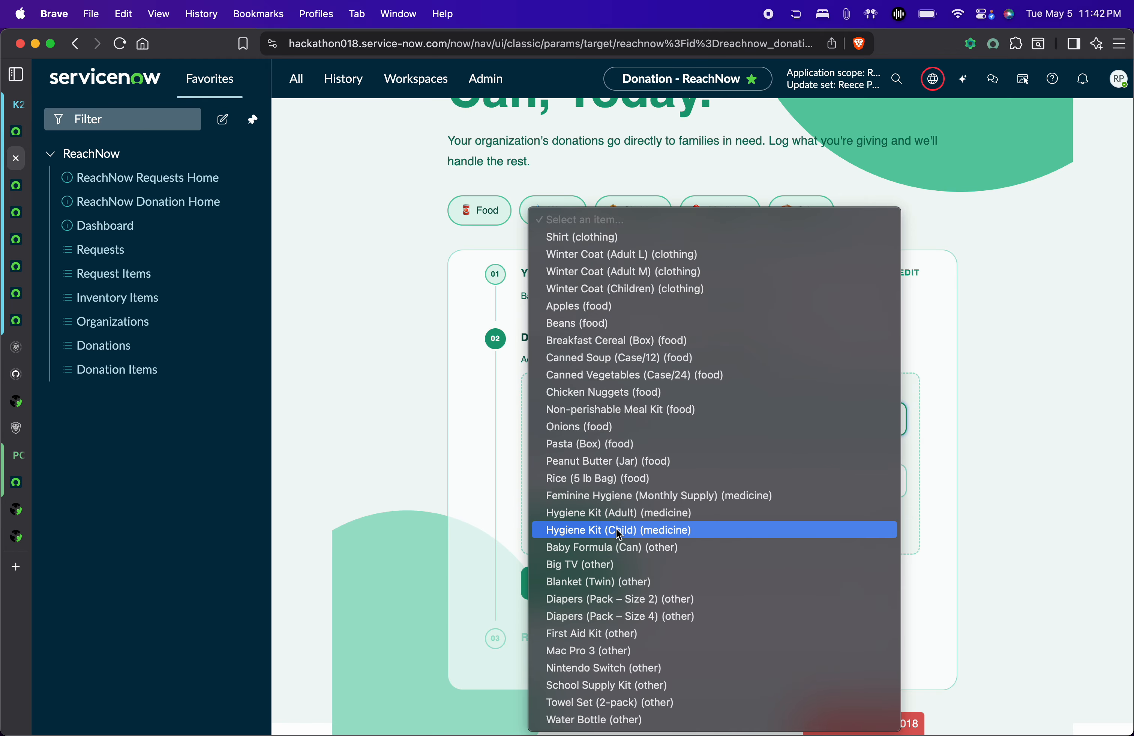
{"action": "left_click", "coordinate": [578, 566]}
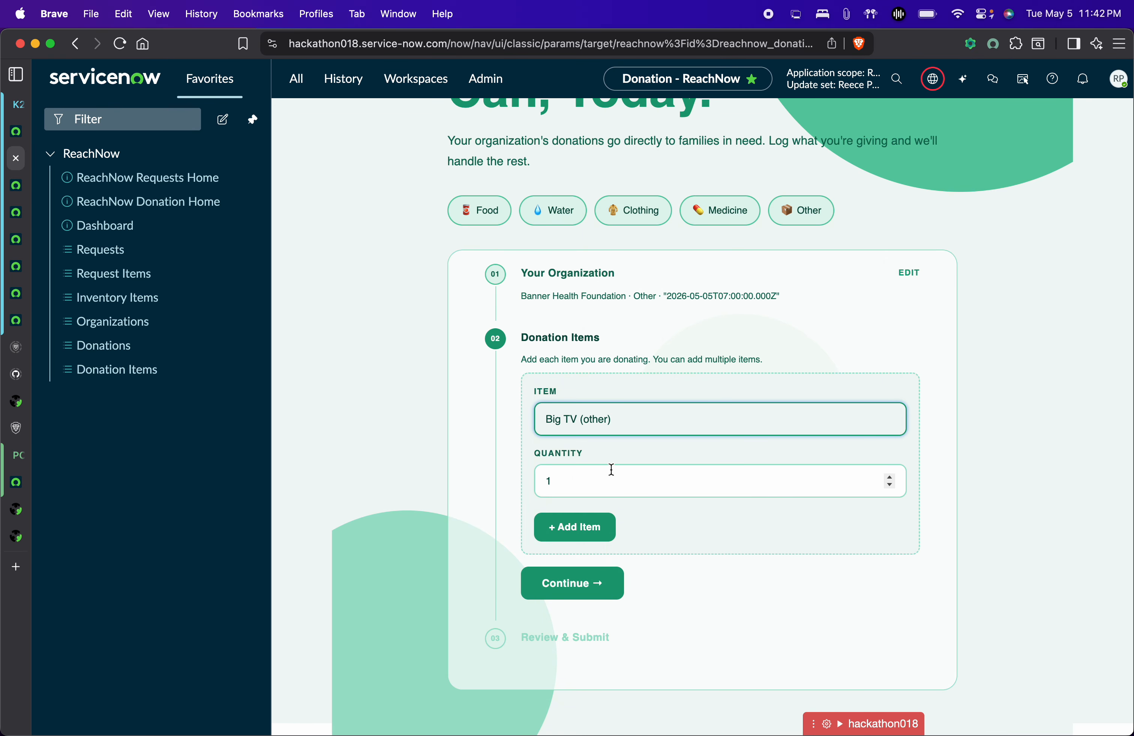
{"action": "left_click", "coordinate": [598, 530]}
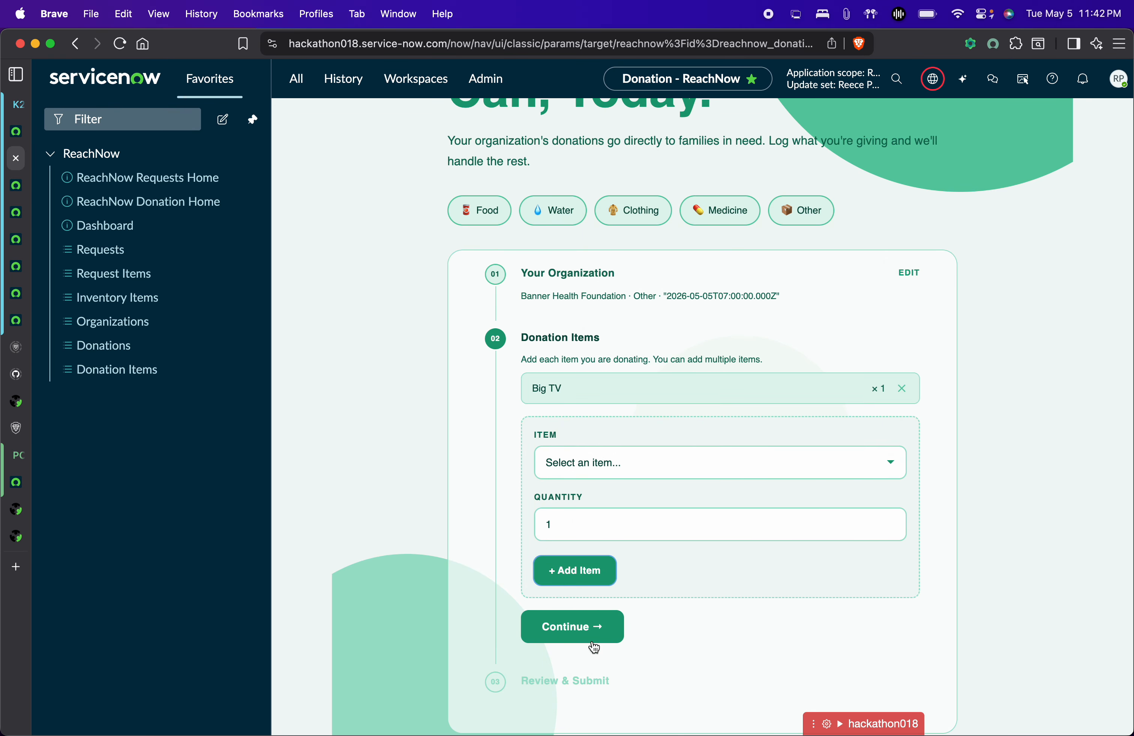
{"action": "left_click", "coordinate": [594, 648]}
{"action": "left_click", "coordinate": [706, 616]}
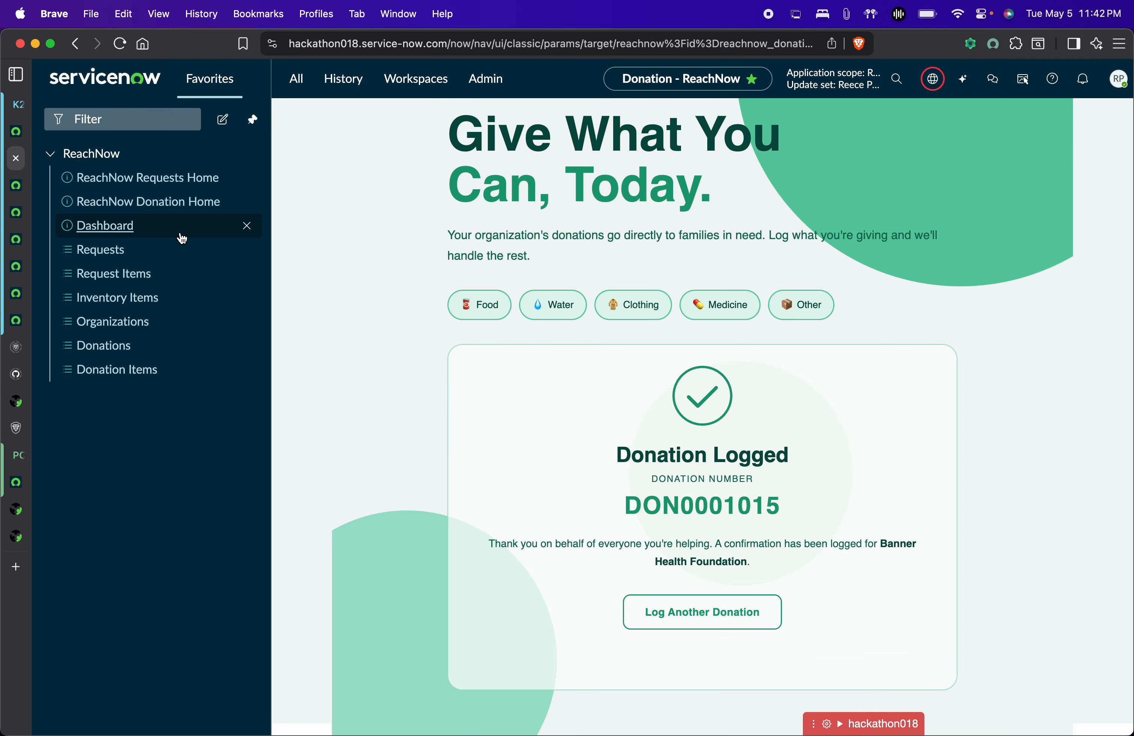
Open donation DON0001015 from the Donations list, then return to the TASK0020764 request tab.
{"action": "left_click", "coordinate": [134, 346]}
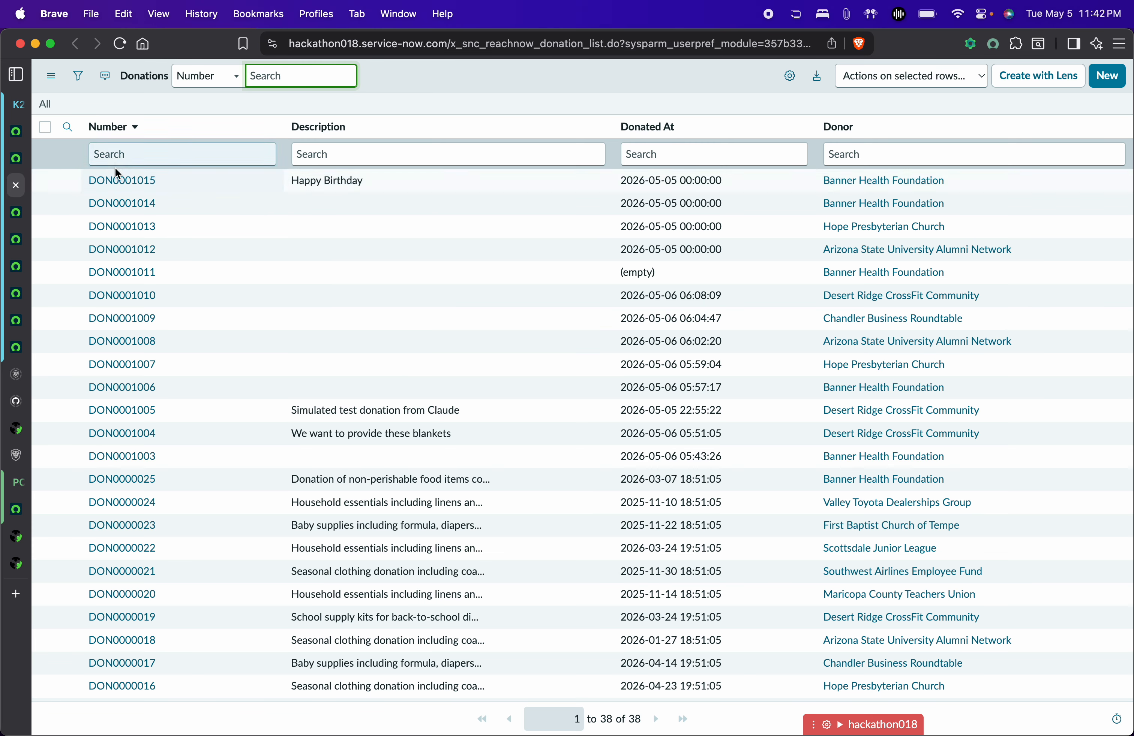
{"action": "left_click", "coordinate": [128, 181]}
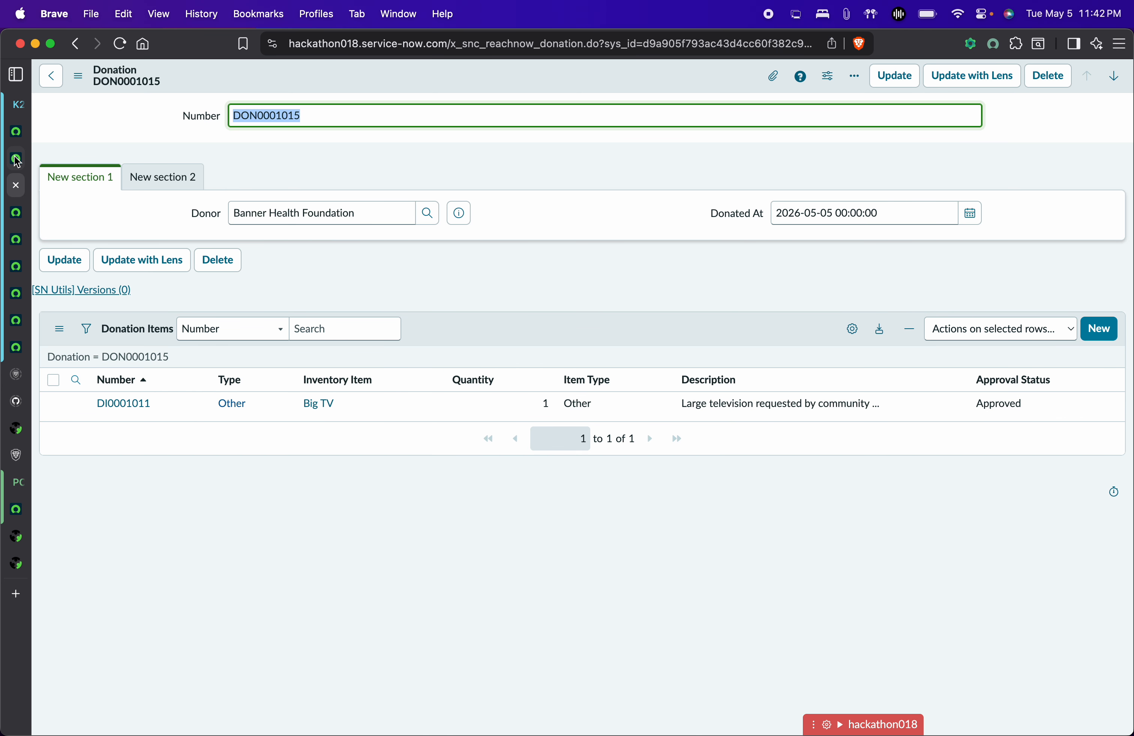
{"action": "left_click", "coordinate": [19, 214]}
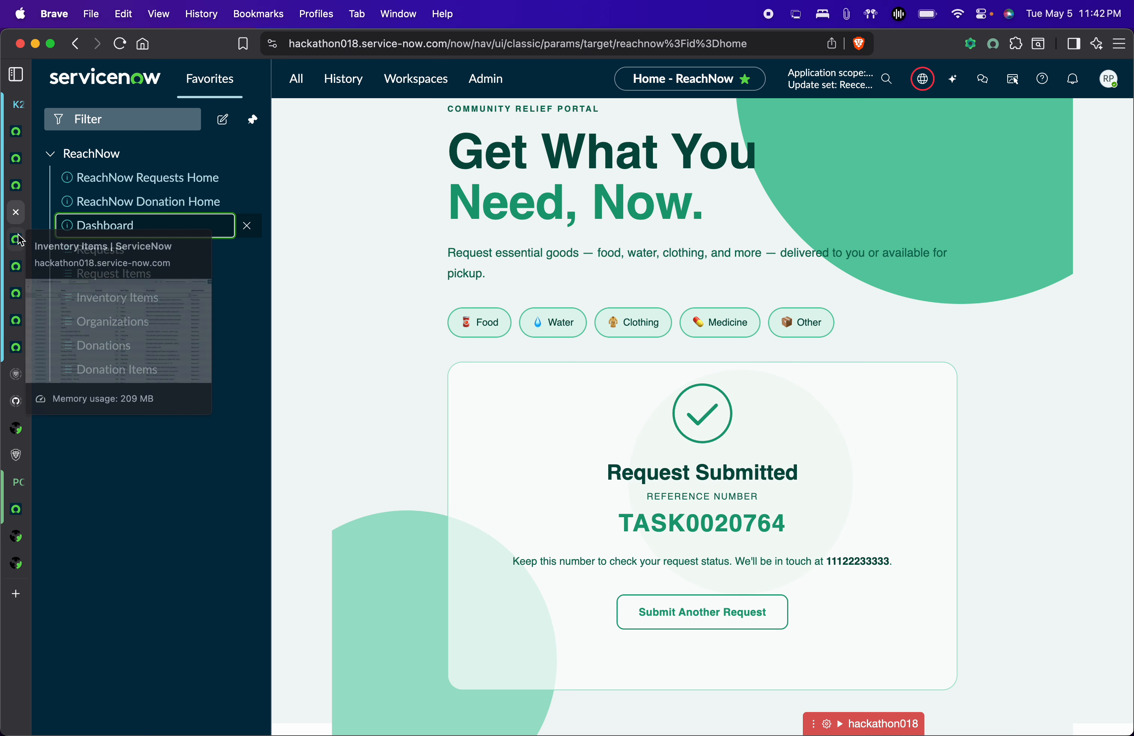
{"action": "left_click", "coordinate": [19, 239]}
{"action": "left_click", "coordinate": [20, 270]}
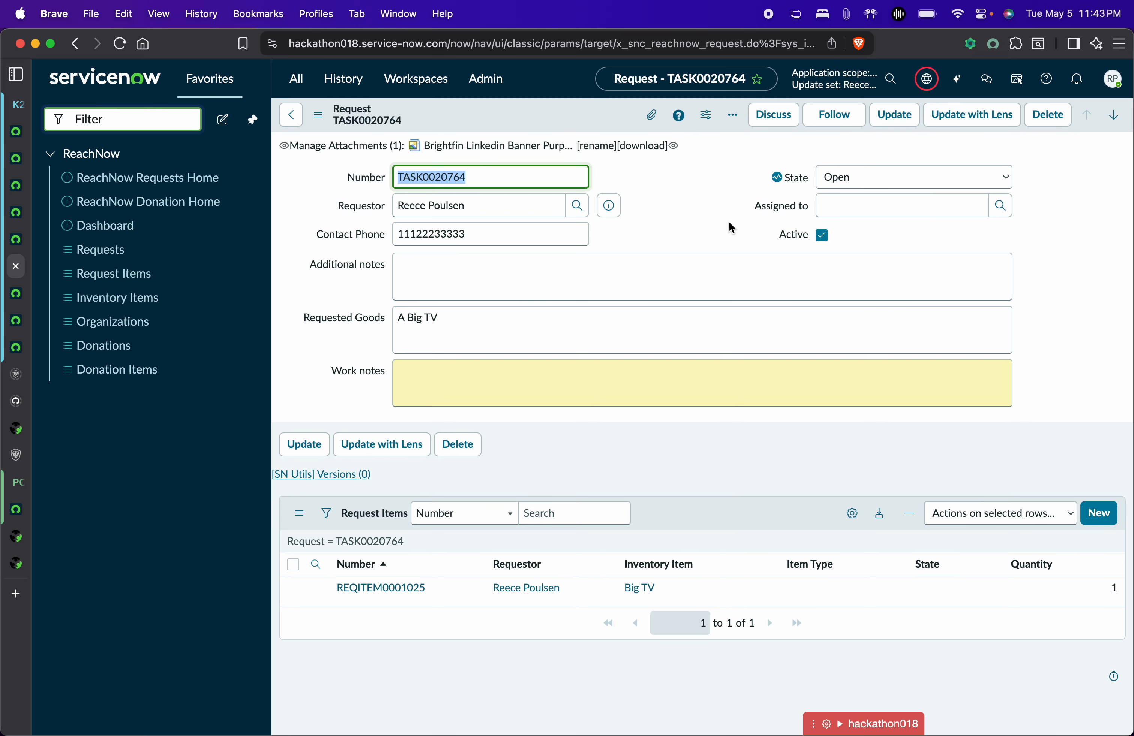
Move TASK0020764 from Work in Progress to Shipped, then open its Big TV item INV0001159.
{"action": "left_click", "coordinate": [928, 179]}
{"action": "left_click", "coordinate": [892, 193]}
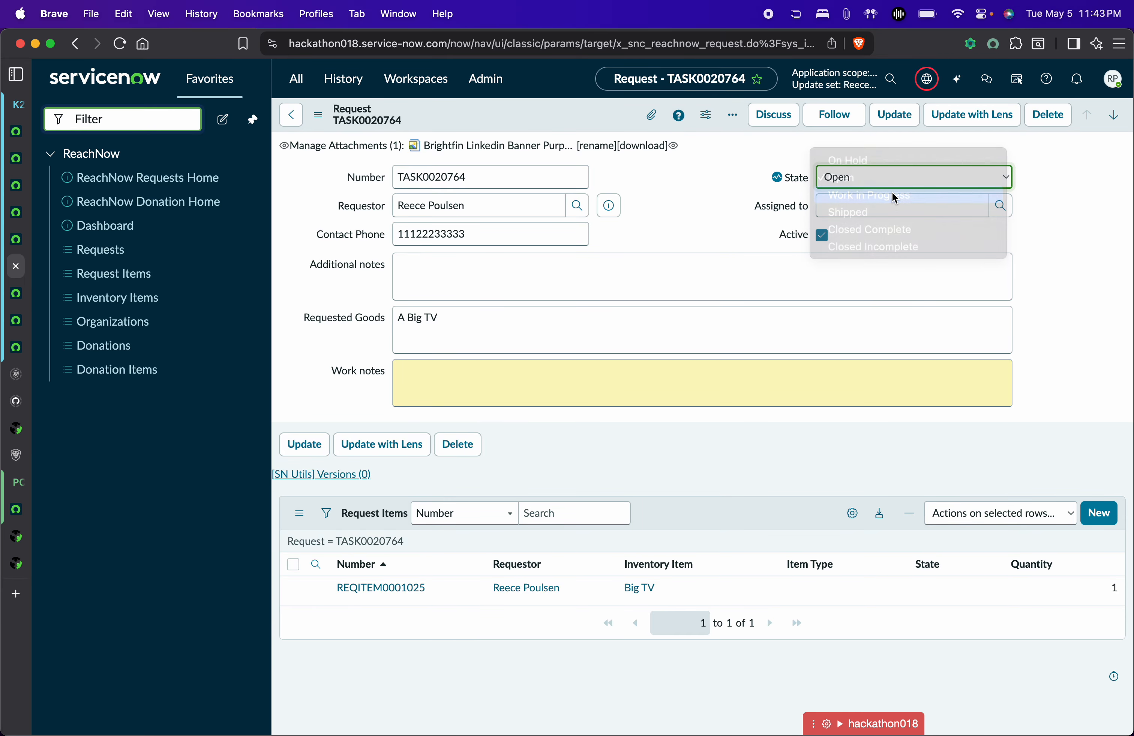
{"action": "left_click", "coordinate": [910, 175]}
{"action": "left_click", "coordinate": [880, 195]}
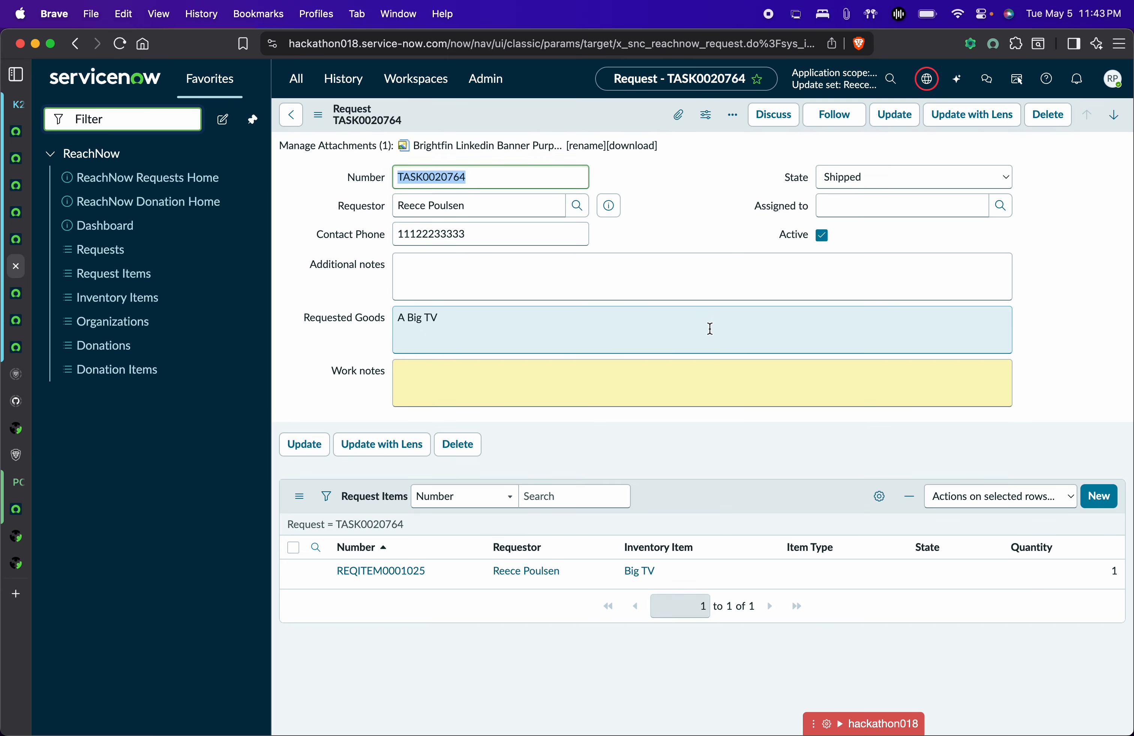
{"action": "left_click", "coordinate": [640, 592]}
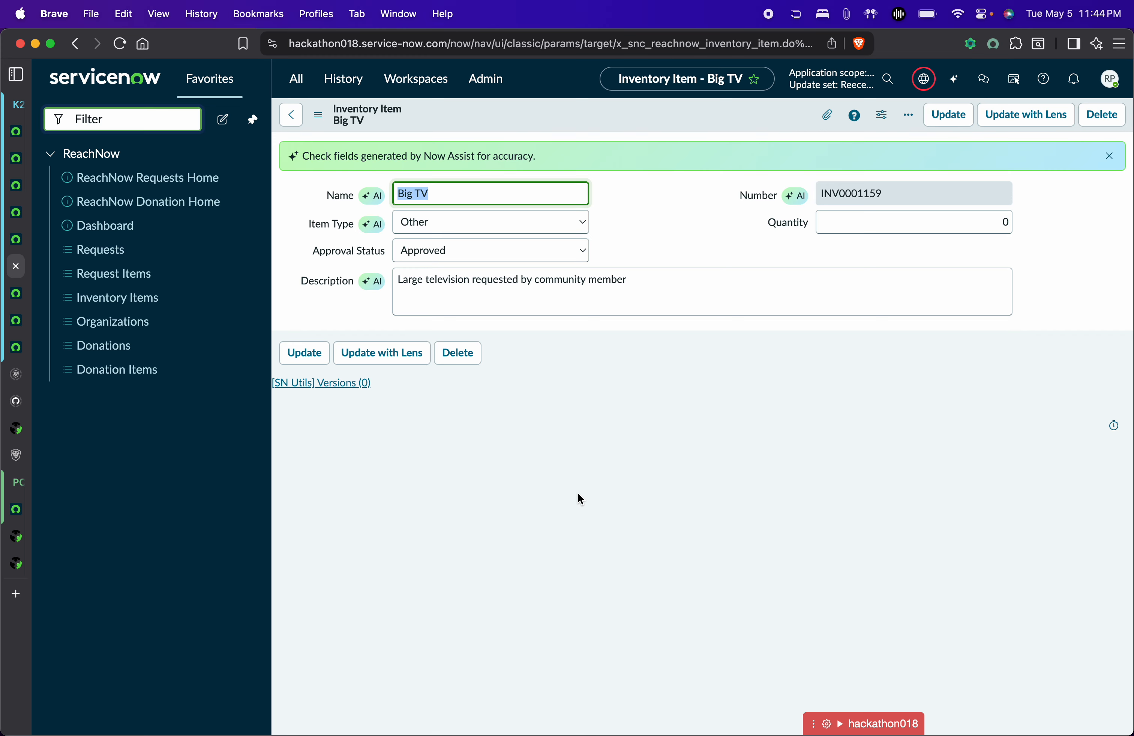
Open the ReachNow Admin Dashboard showing 14 new and 5 in-progress requests.
{"action": "left_click", "coordinate": [134, 225]}
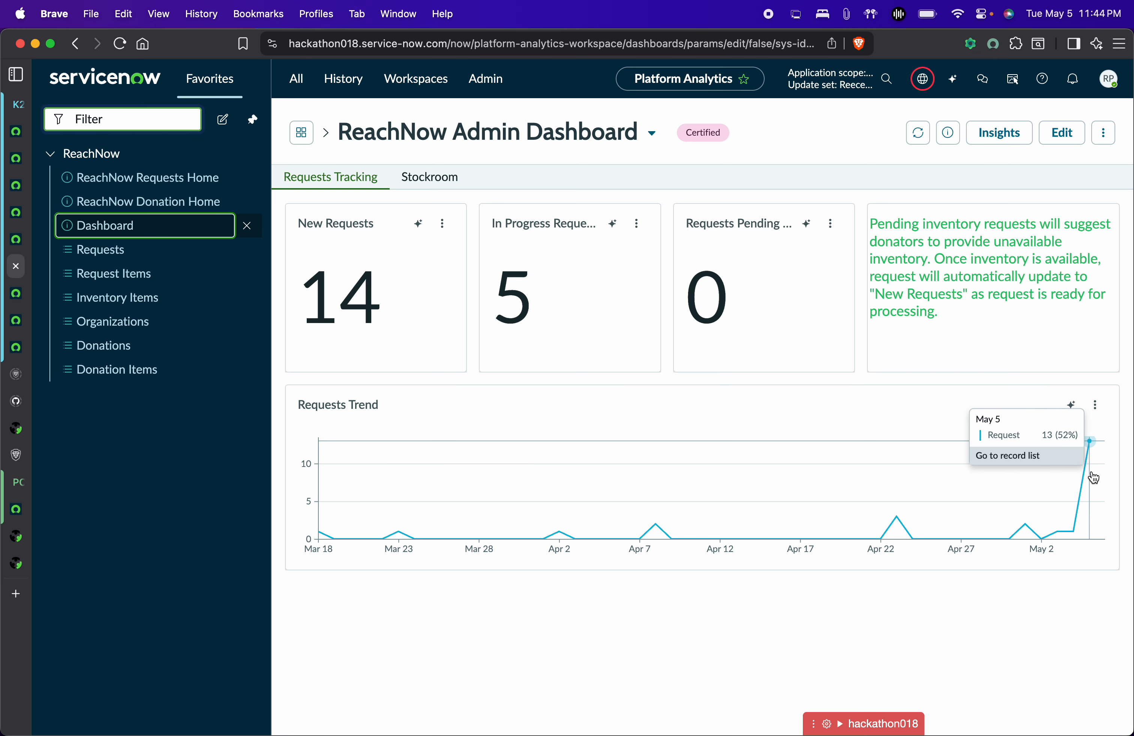
Show the dashboard's Stockroom view with the navigator hidden and review the unavailable goods.
{"action": "left_click", "coordinate": [427, 178]}
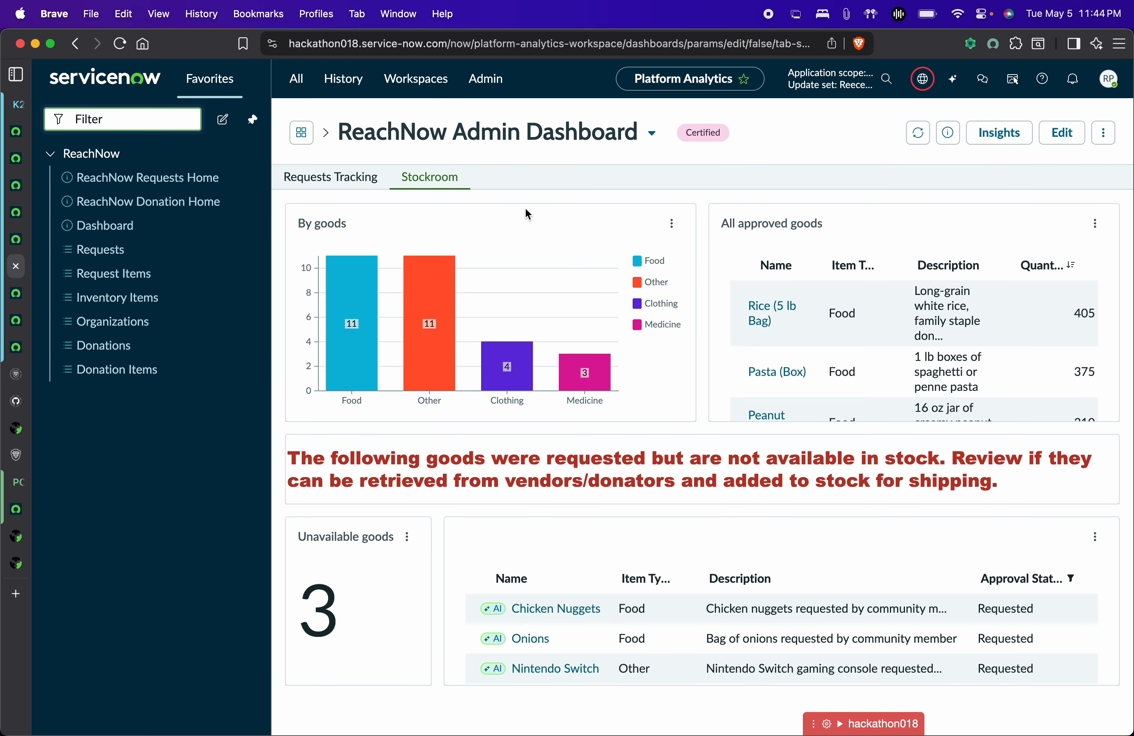
{"action": "left_click", "coordinate": [250, 121]}
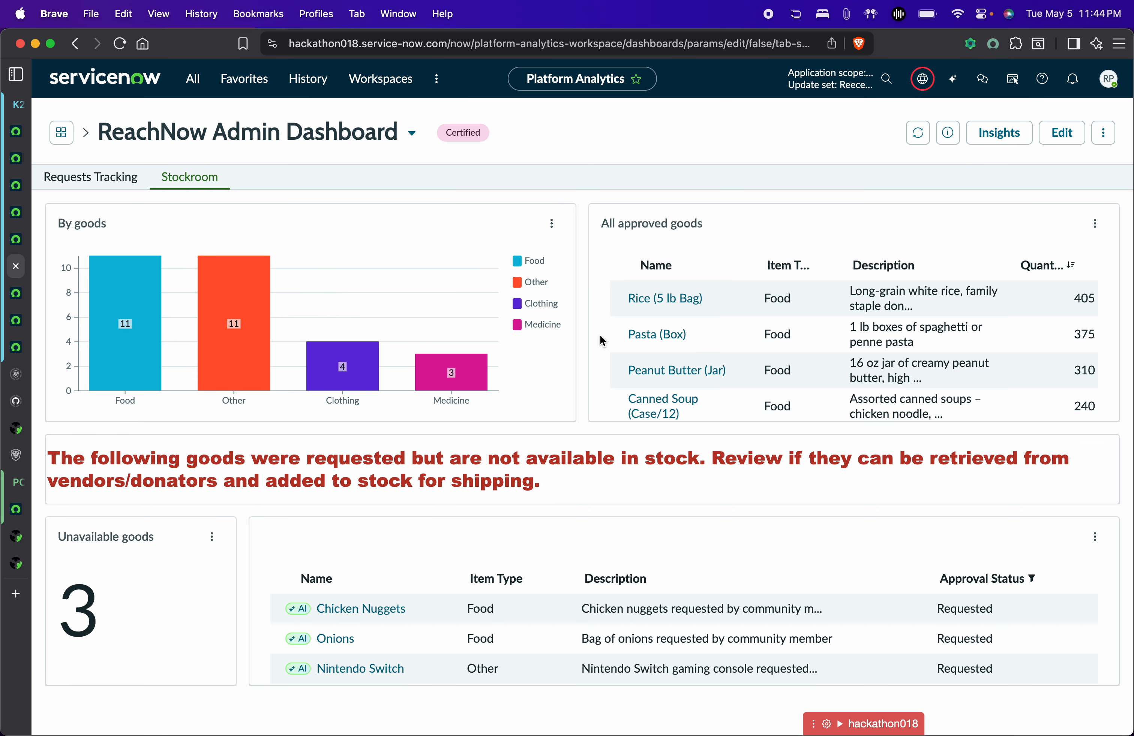
{"action": "scroll", "coordinate": [709, 397], "scroll_direction": "down", "scroll_amount": 2}
{"action": "scroll", "coordinate": [709, 397], "scroll_direction": "down", "scroll_amount": 5}
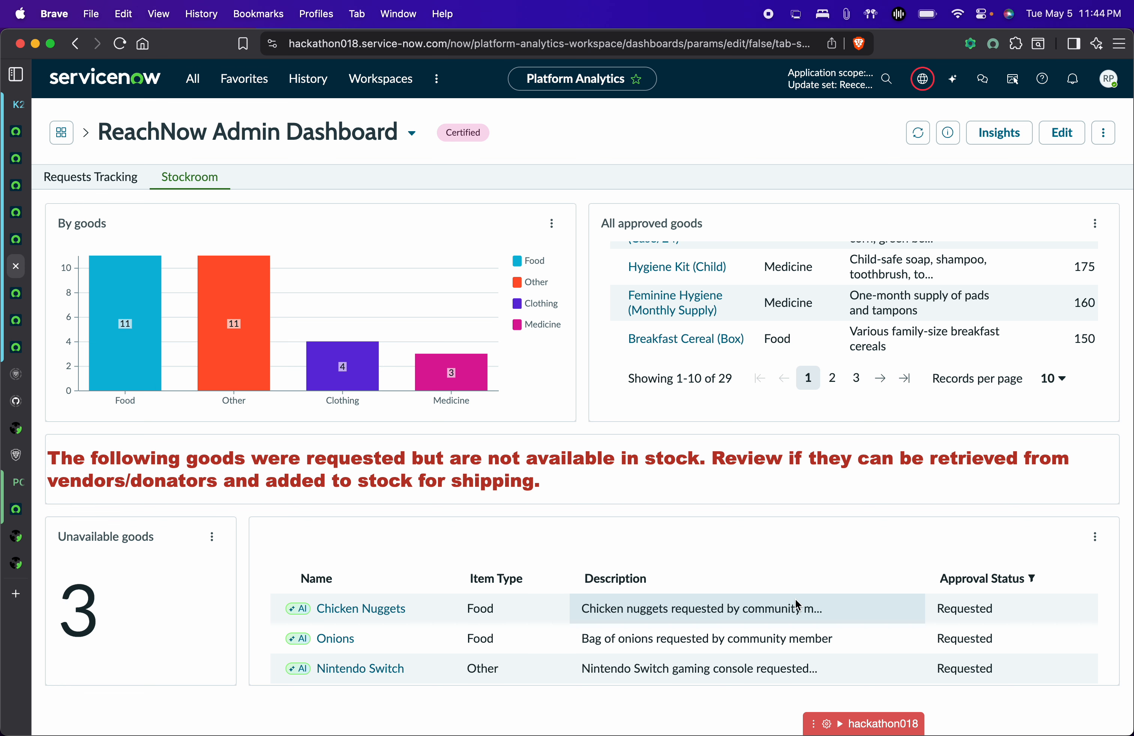
{"action": "scroll", "coordinate": [726, 622], "scroll_direction": "down", "scroll_amount": 1}
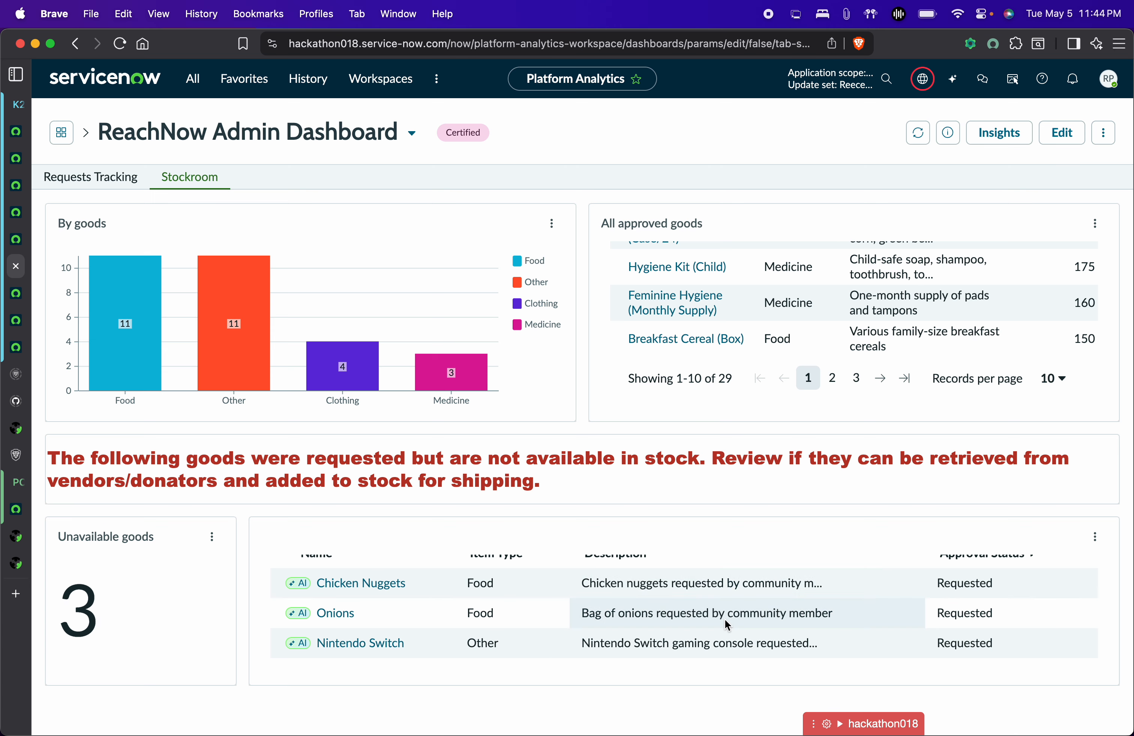
{"action": "scroll", "coordinate": [725, 620], "scroll_direction": "up", "scroll_amount": 1}
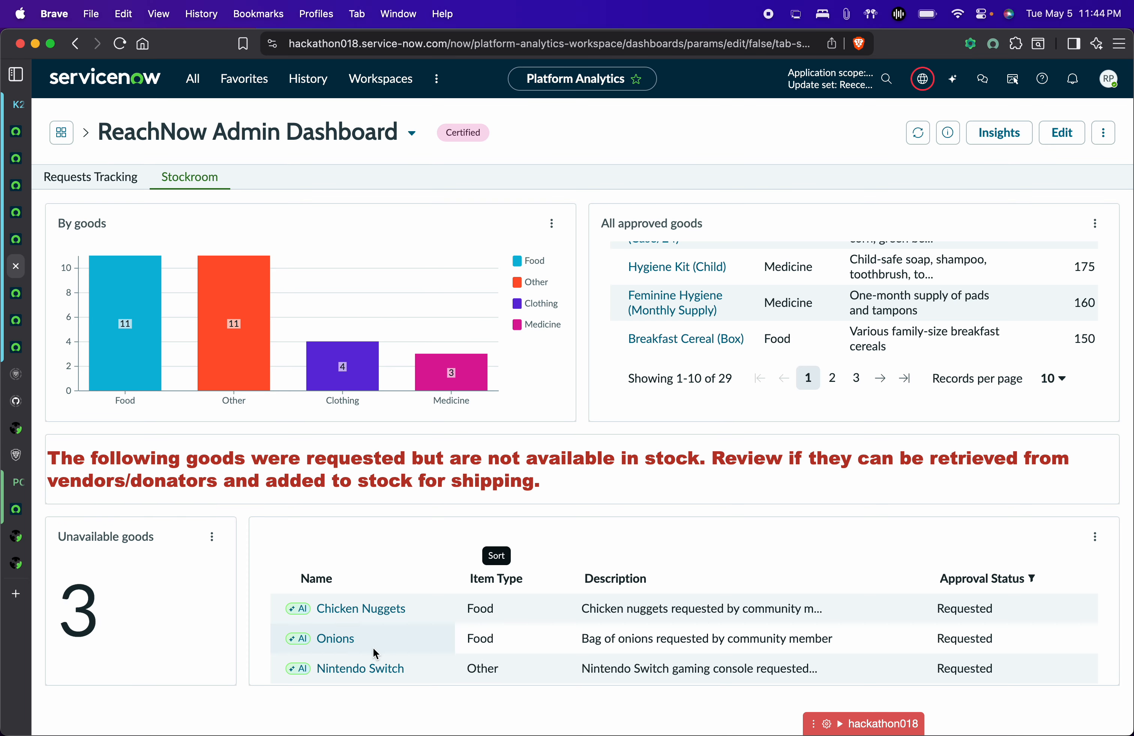
Change Chicken Nuggets item INV0001158's approval status from Requested to Approved.
{"action": "left_click", "coordinate": [362, 608]}
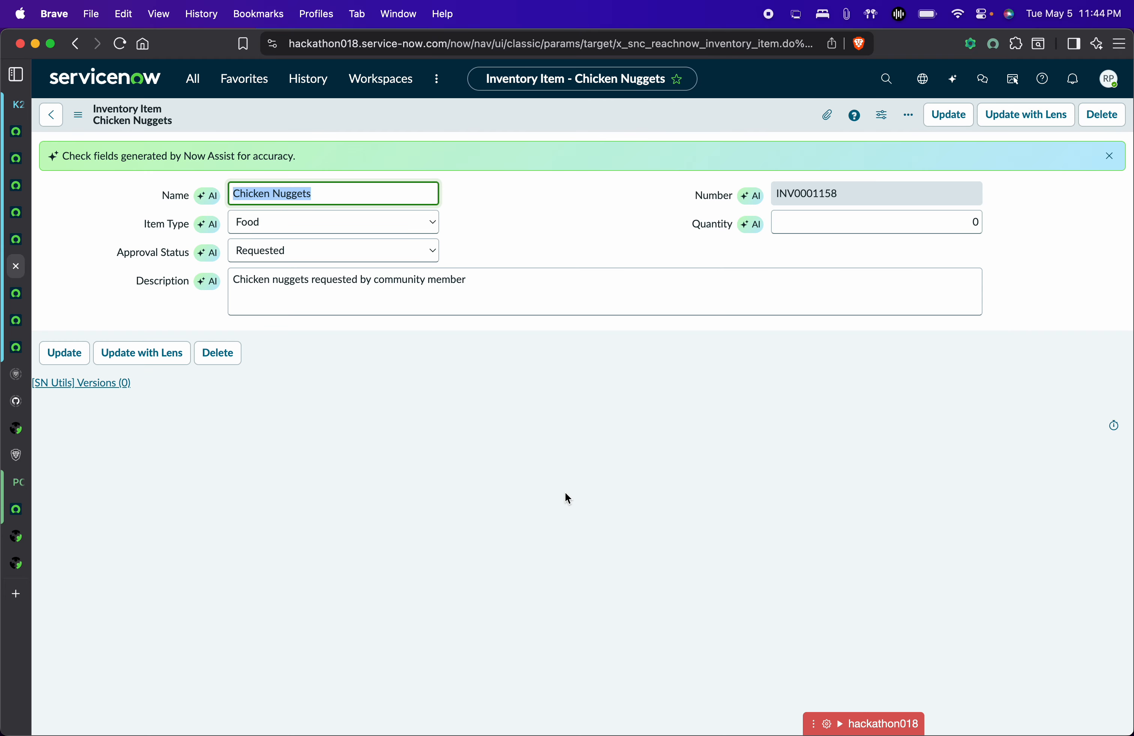
{"action": "left_click", "coordinate": [413, 252]}
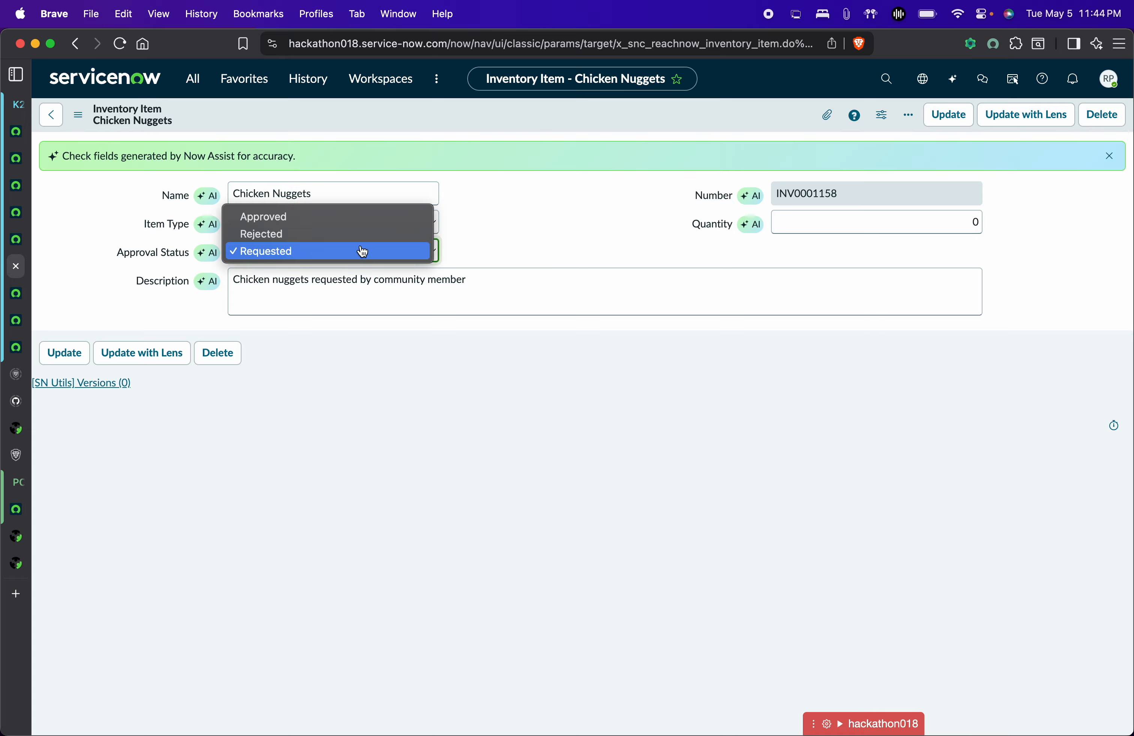
{"action": "left_click", "coordinate": [324, 219]}
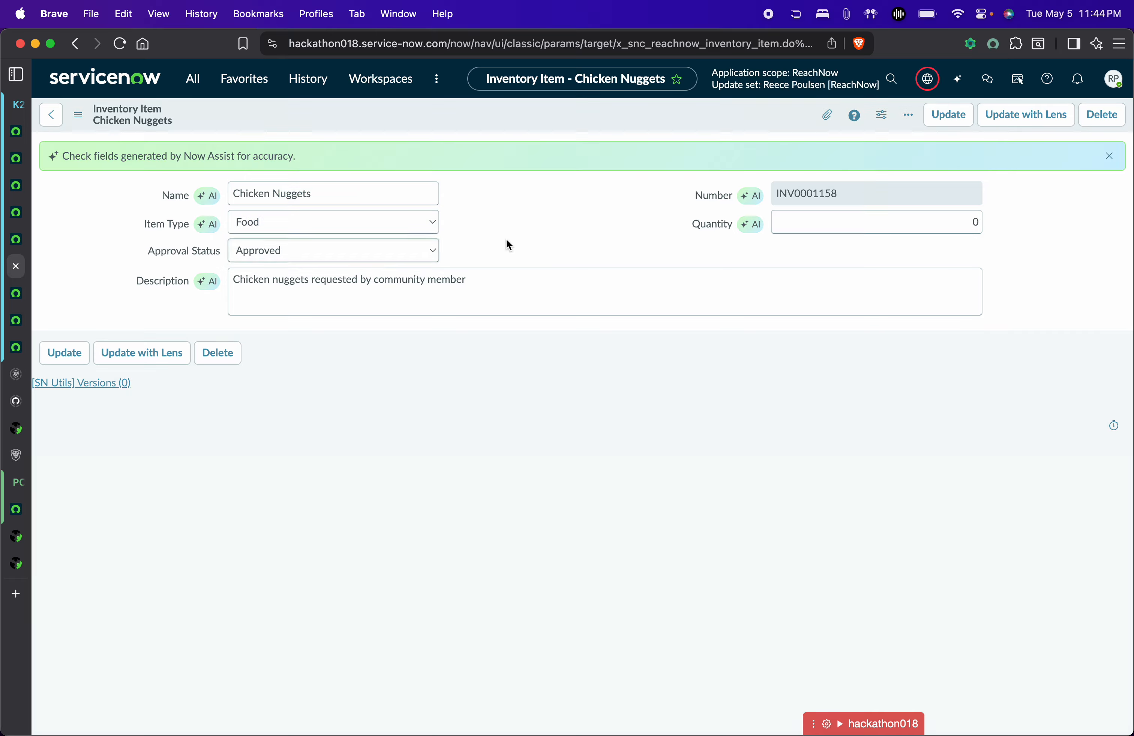